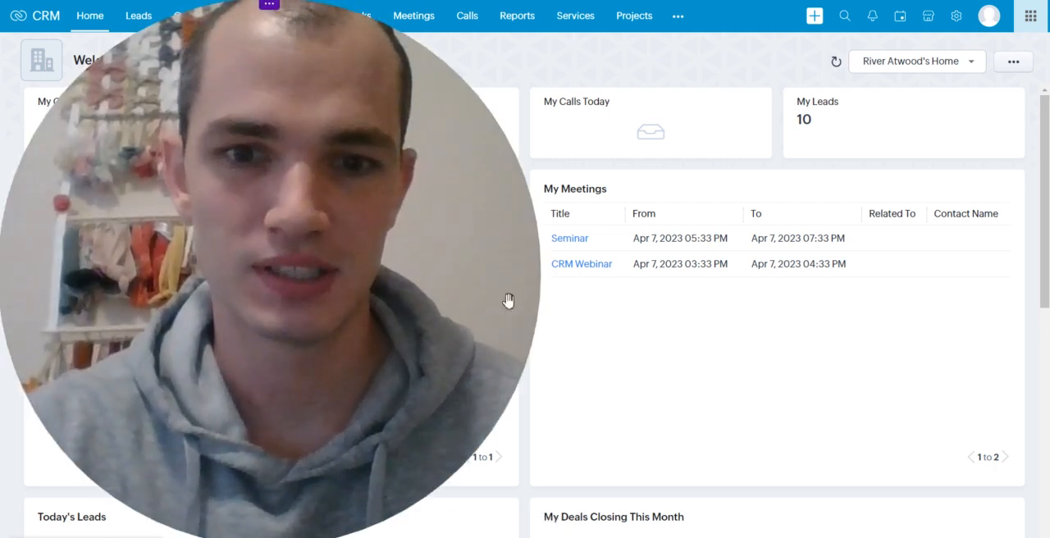
mouse_move(271, 9)
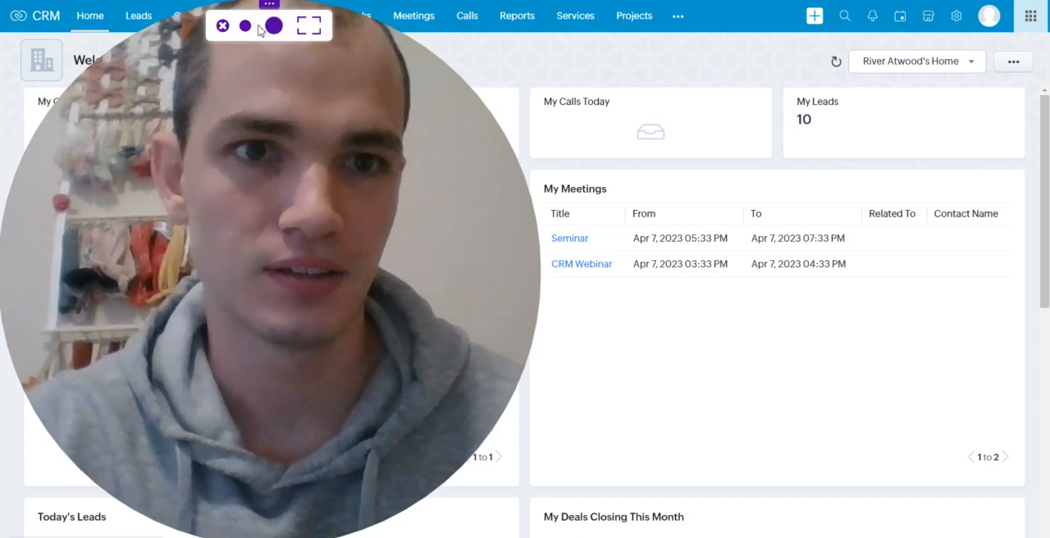
click(245, 25)
drag(123, 32, 1003, 405)
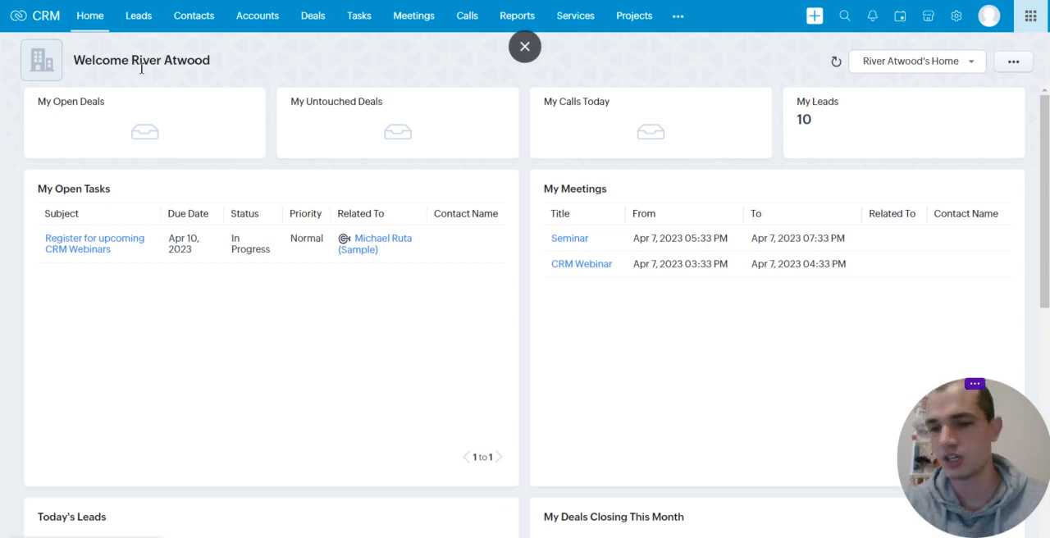
Show the Leads module in list view with its filter pane hidden
click(149, 19)
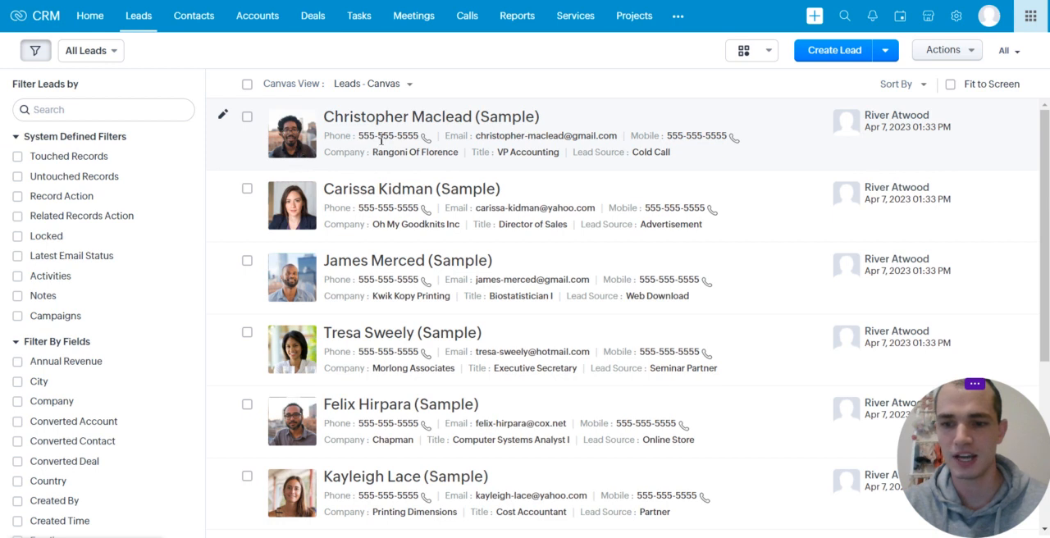
click(36, 52)
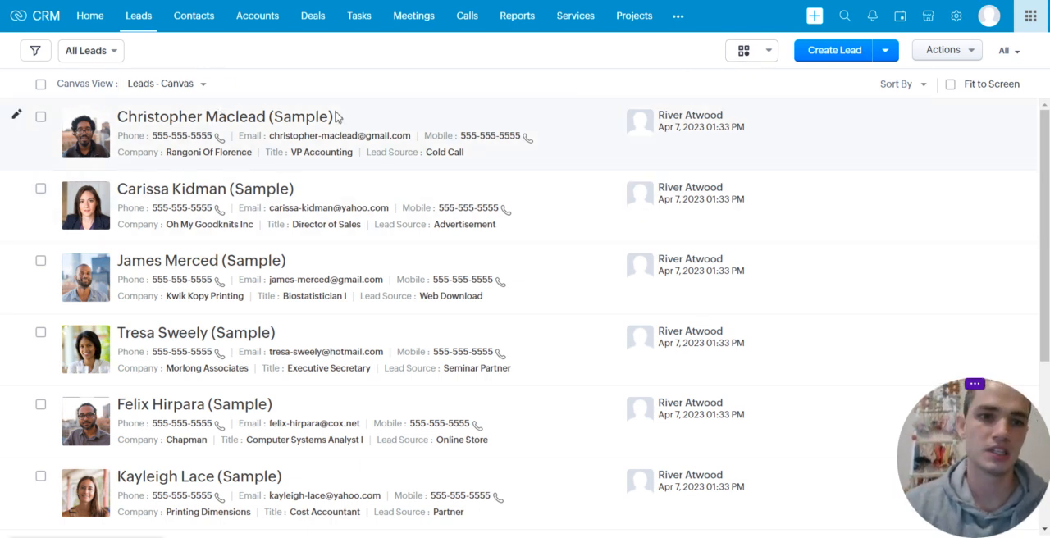
click(773, 57)
click(772, 75)
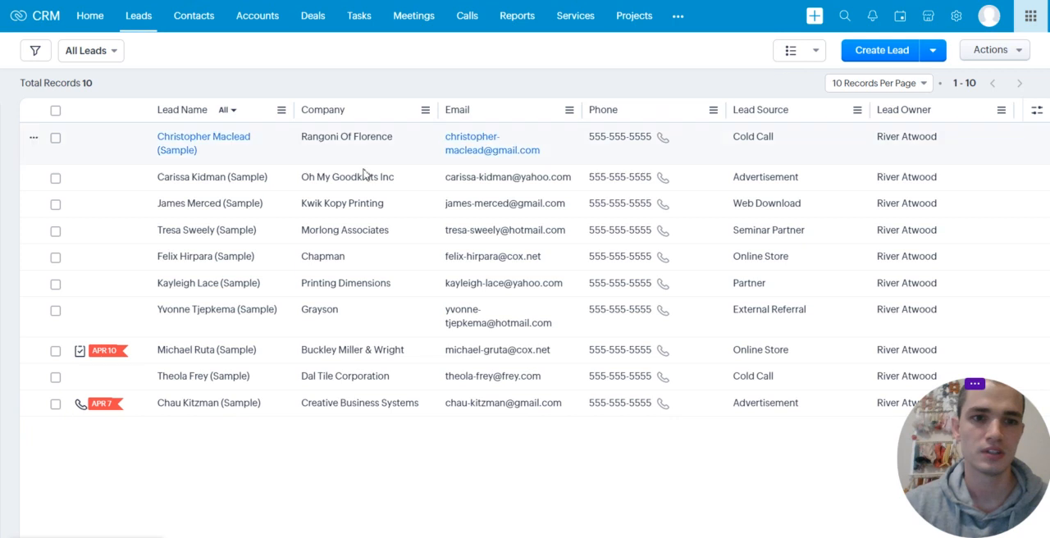
click(808, 51)
click(830, 100)
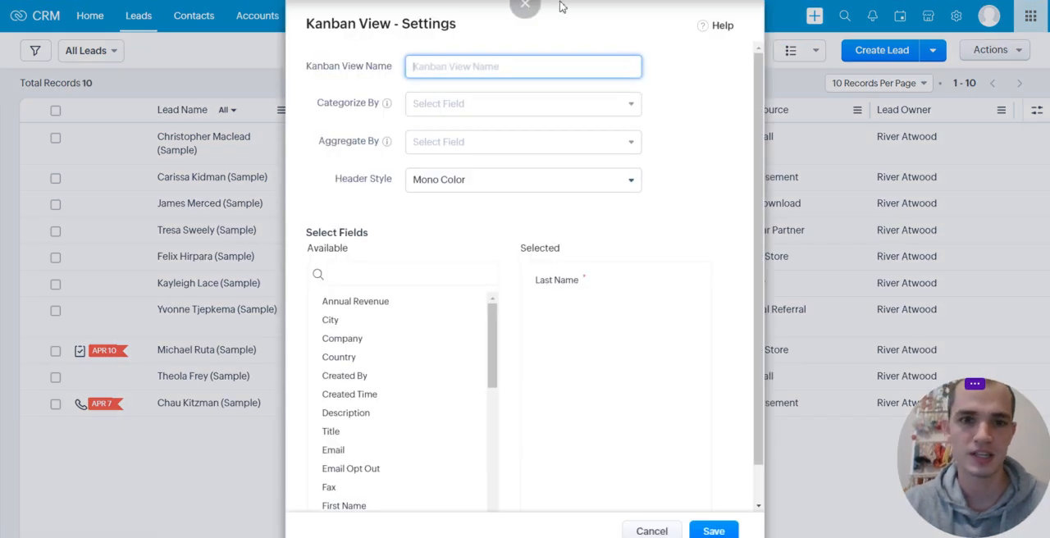
click(652, 531)
Display the Deals module in Kanban view by stage and hide its filter pane
click(311, 18)
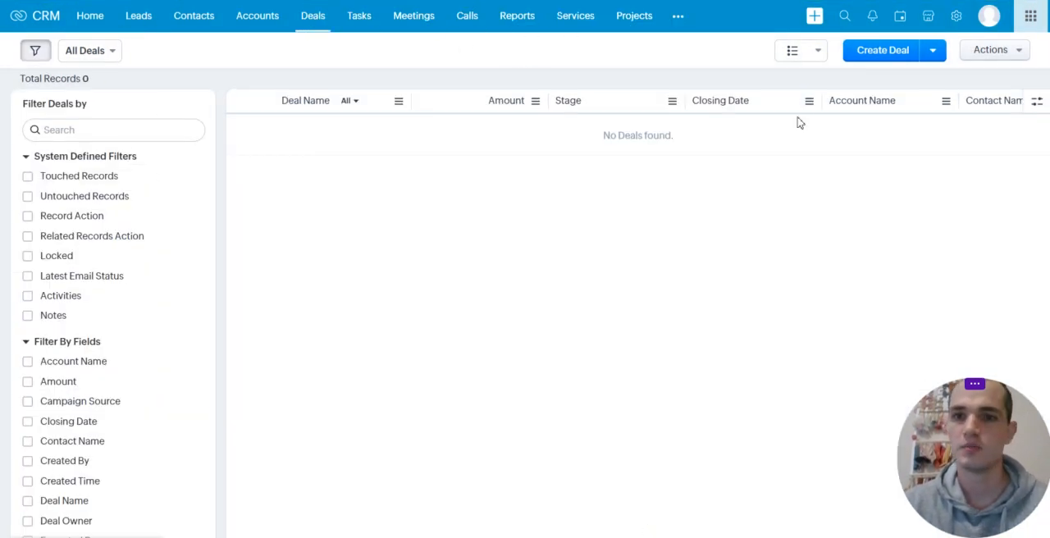
click(811, 61)
click(828, 99)
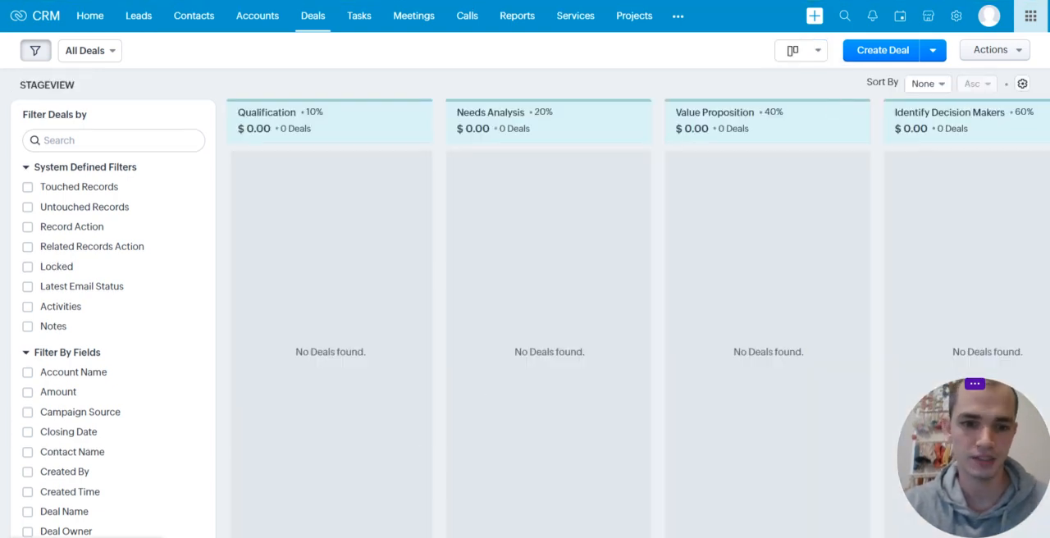
scroll(636, 329, right, 10)
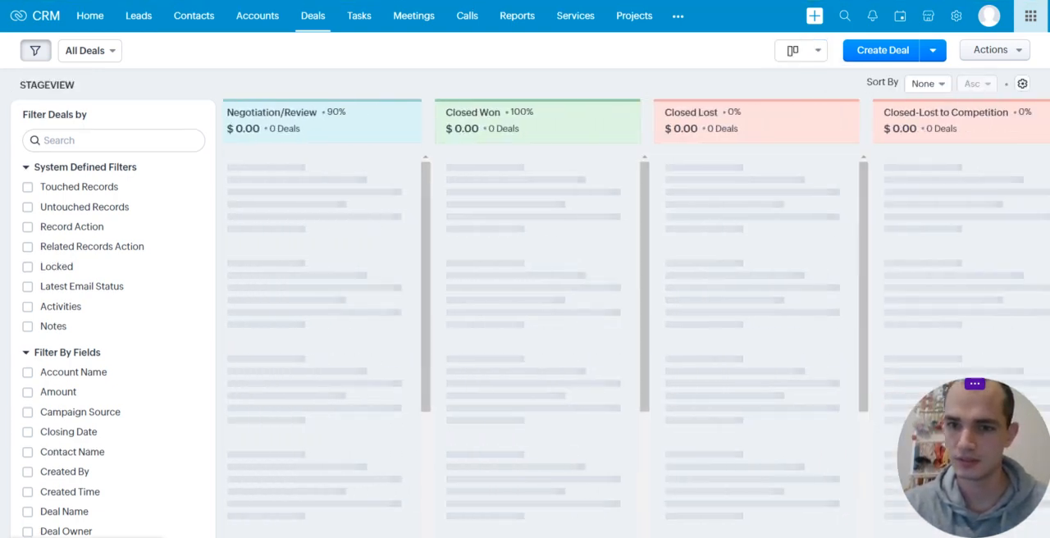
scroll(637, 328, left, 10)
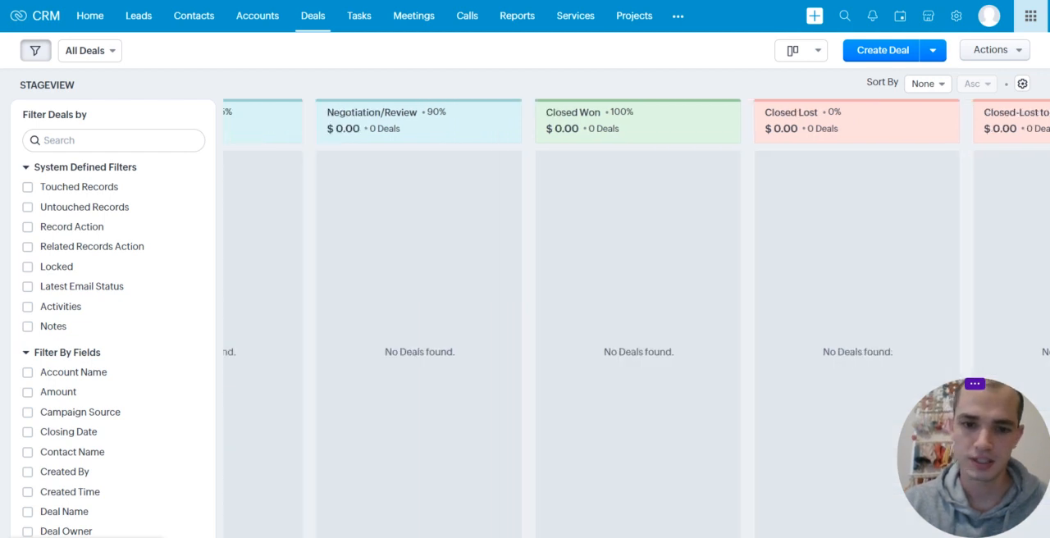
click(33, 51)
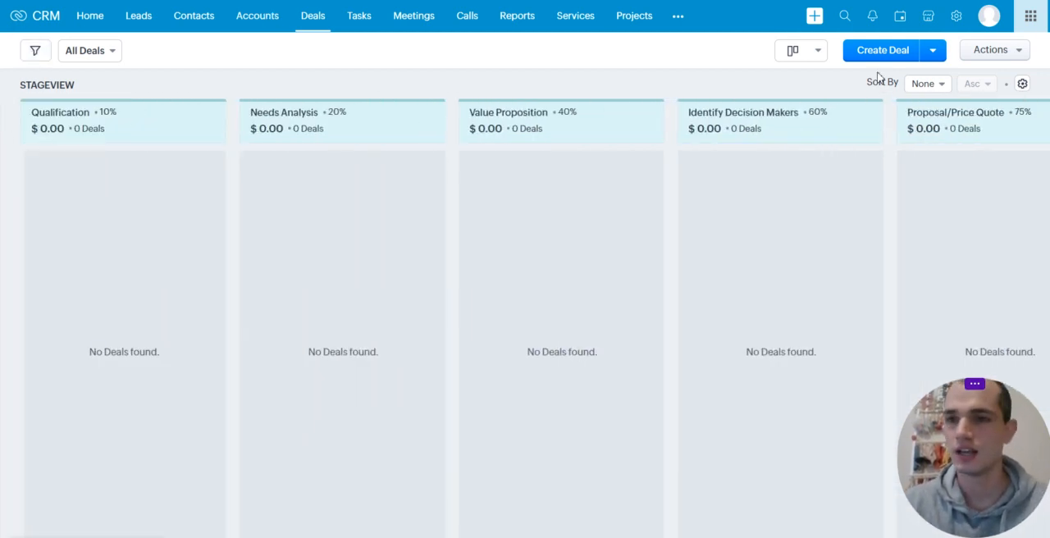
In the Modules and Fields setup, examine the Leads module's Standard layout and close it without saving
click(956, 18)
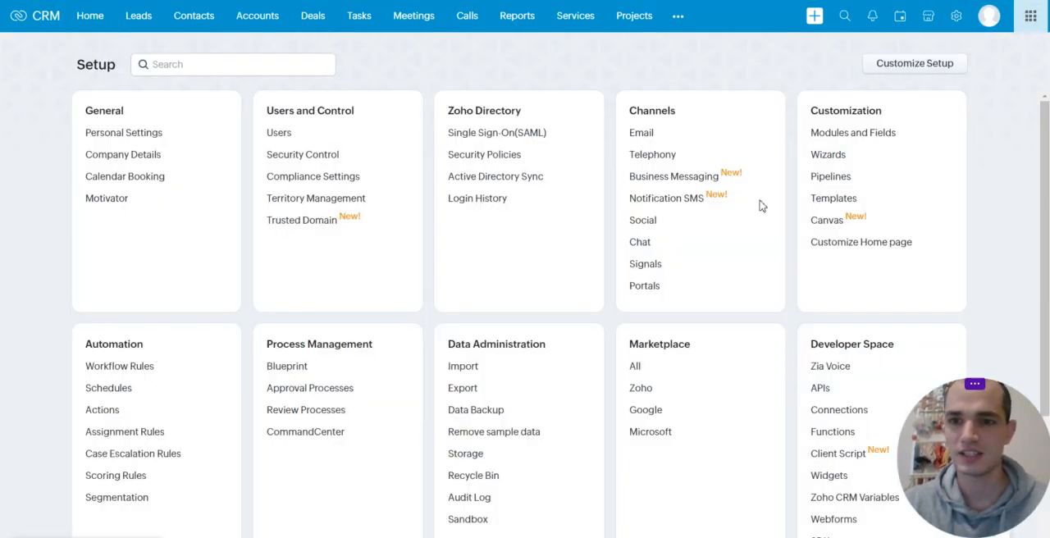
click(831, 135)
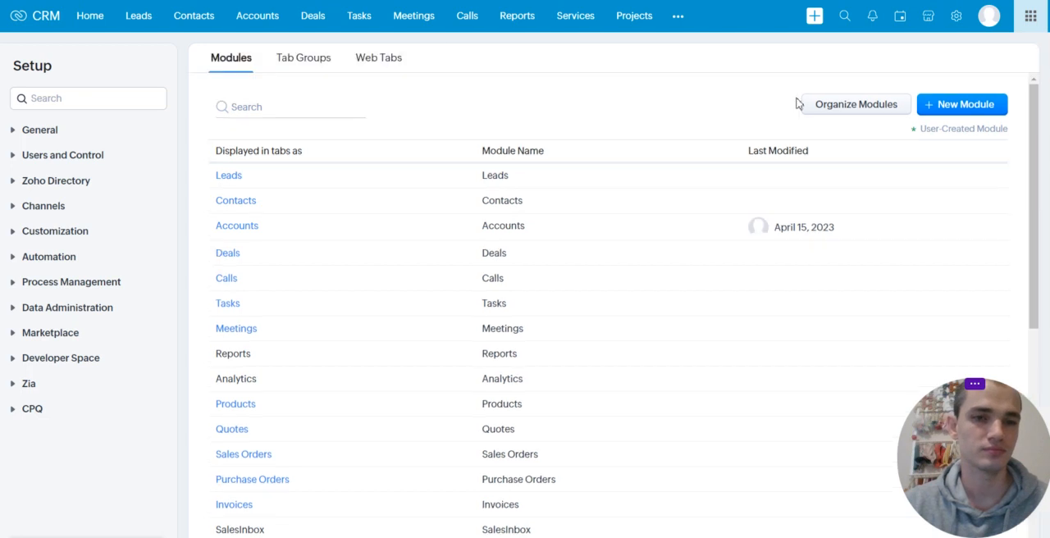
scroll(291, 295, down, 5)
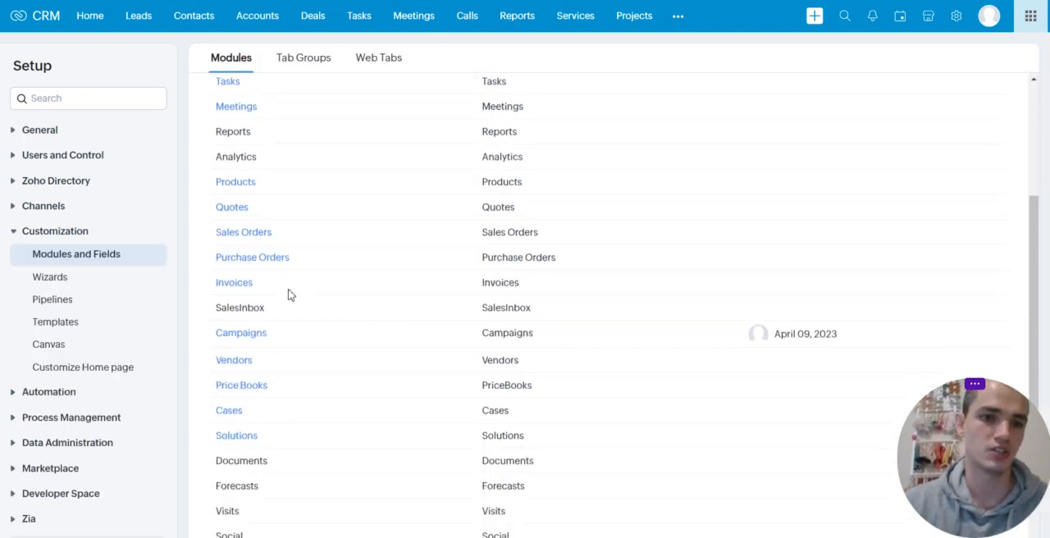
scroll(289, 293, up, 6)
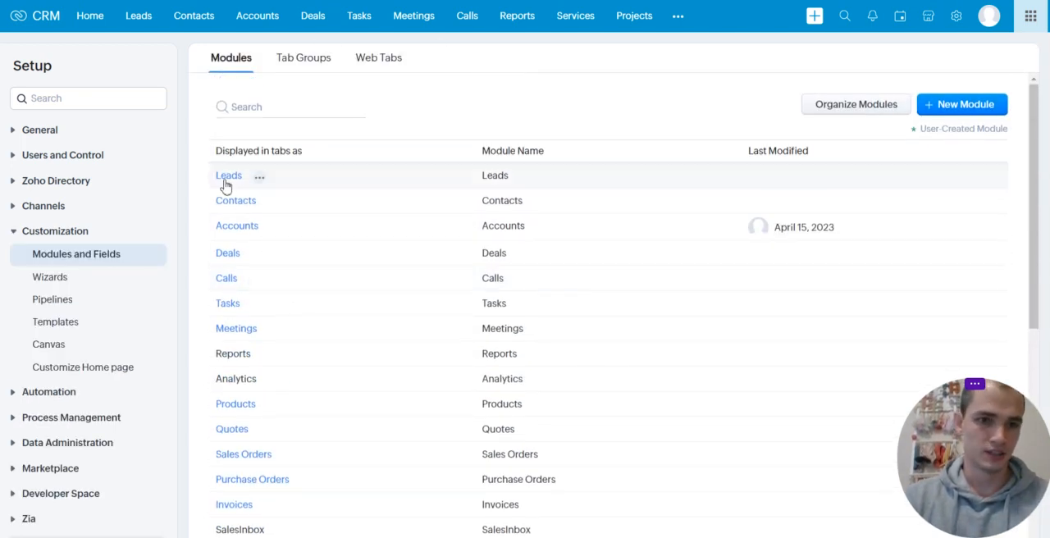
click(228, 182)
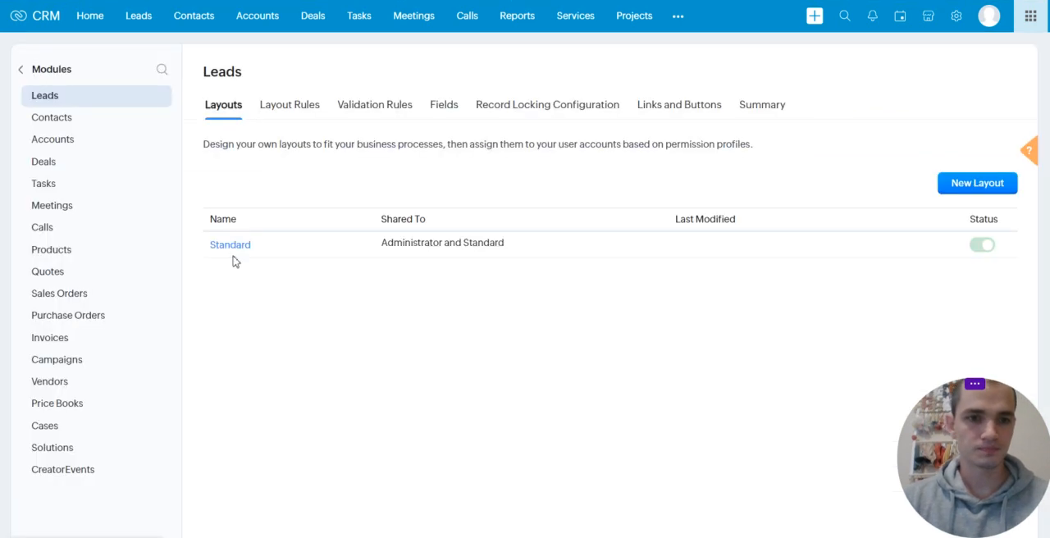
click(233, 248)
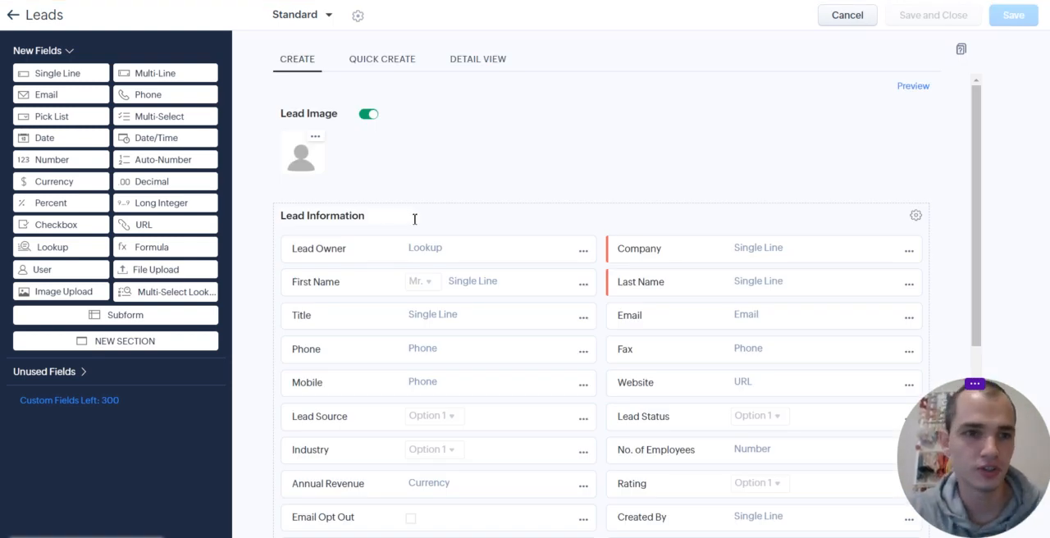
scroll(415, 219, down, 3)
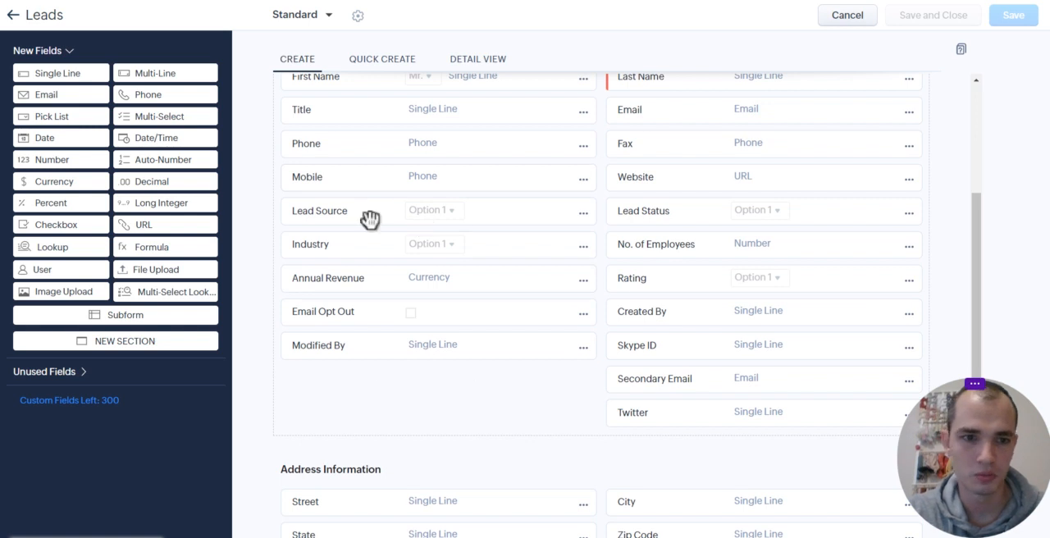
drag(148, 73, 58, 110)
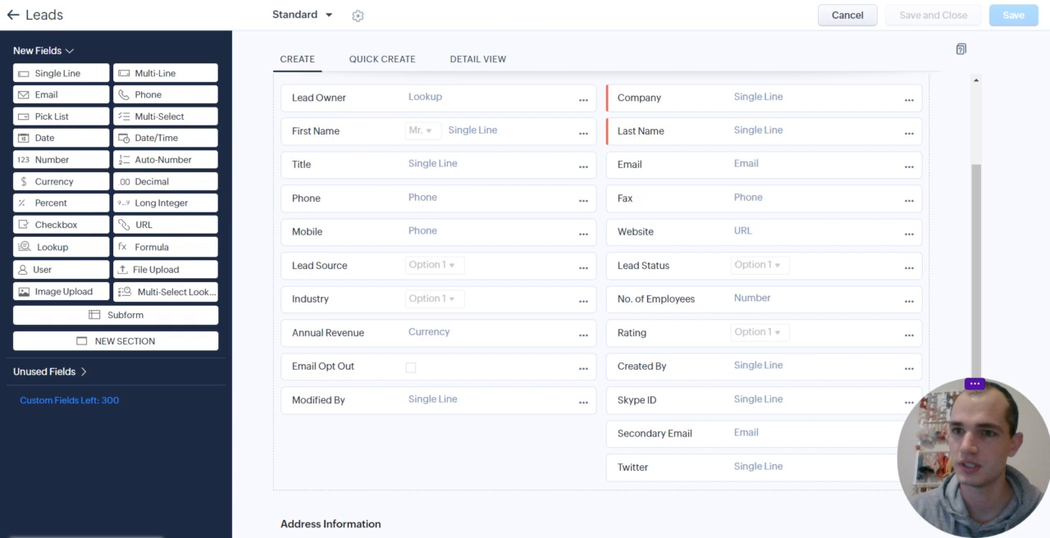
click(858, 15)
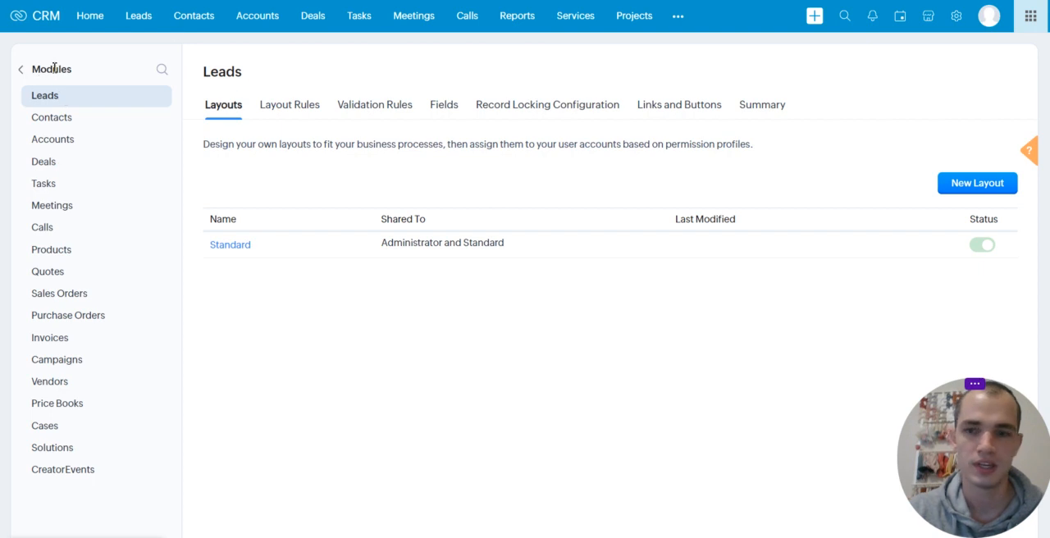
Create a new module in the Modules and Fields setup, with the plural name Tenants and the singular name Tenant
click(958, 17)
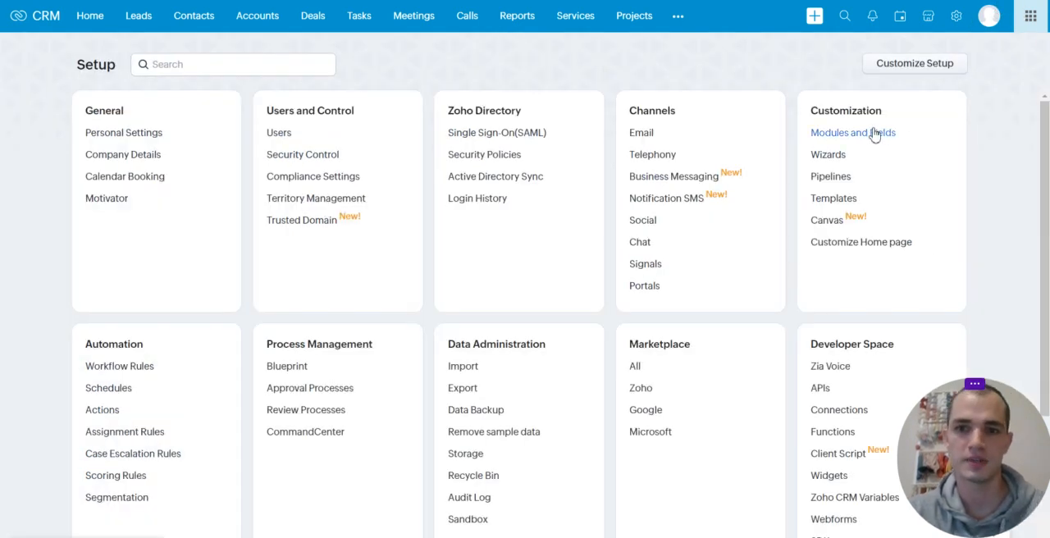
click(875, 134)
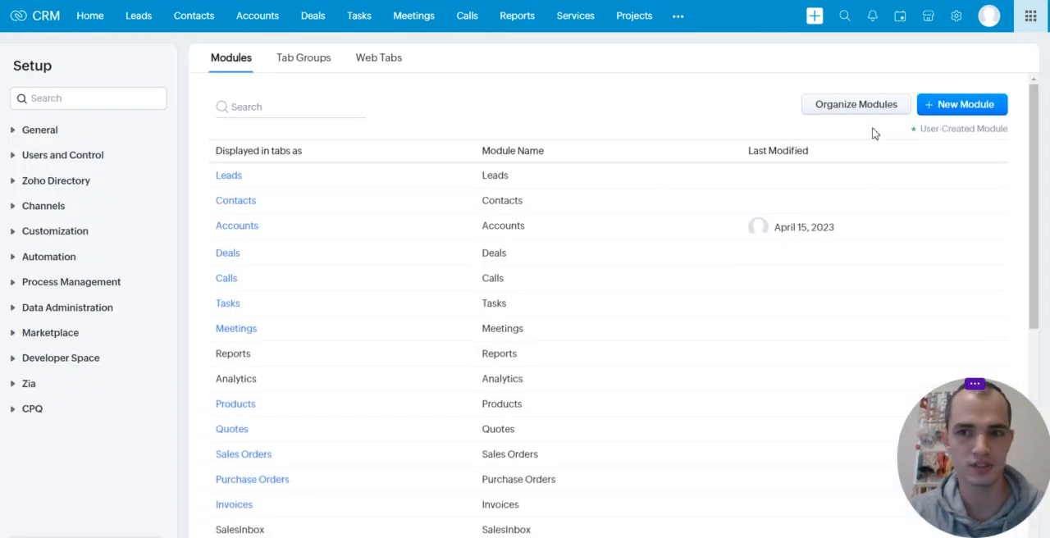
click(968, 107)
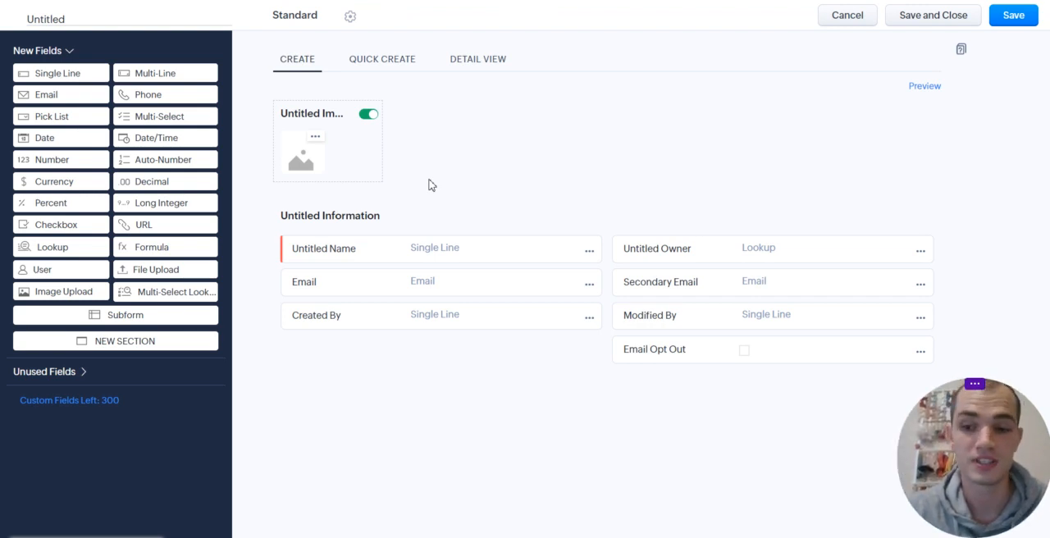
click(92, 21)
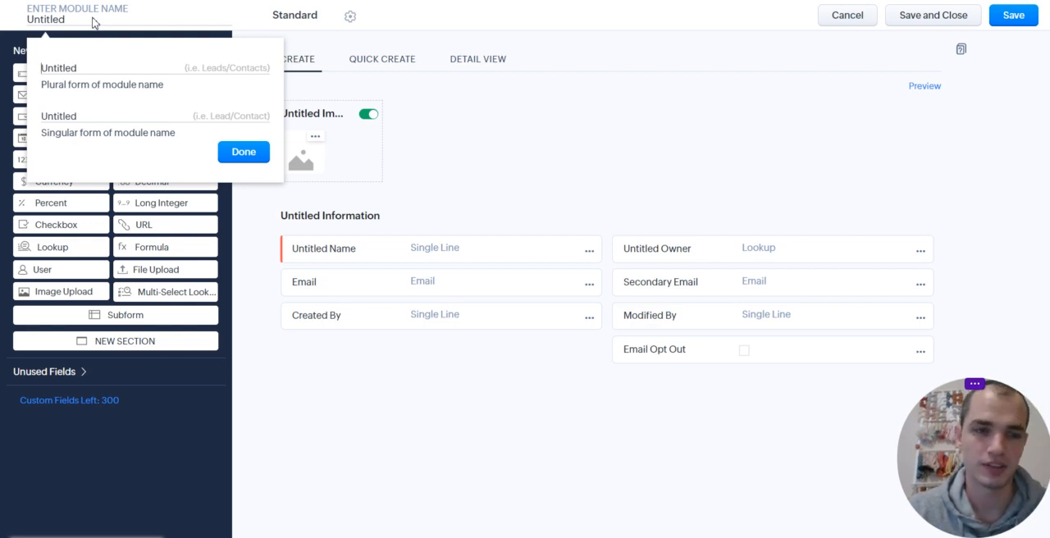
click(54, 25)
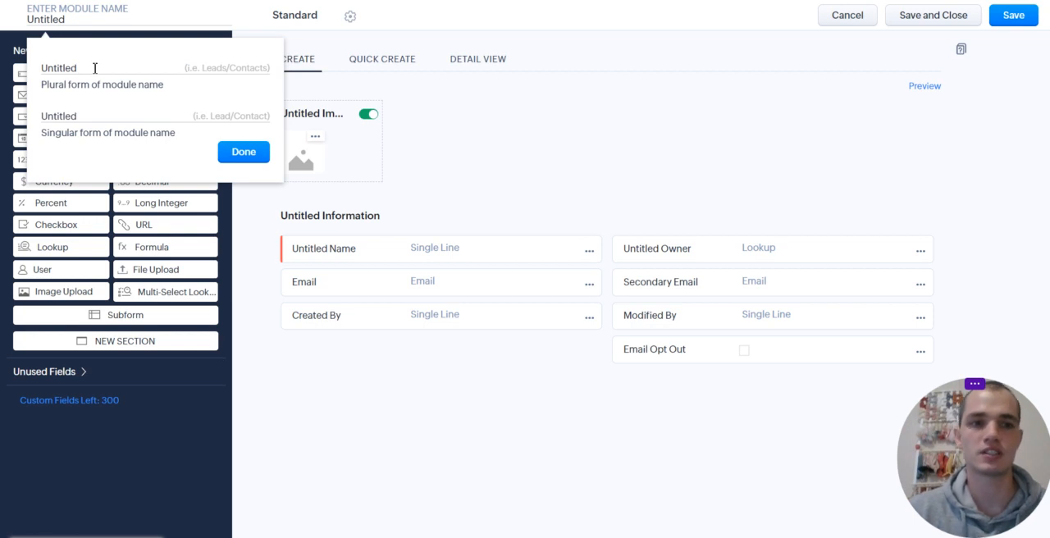
key(BackSpace)
key(BackSpace)
key(ctrl+a)
text(T)
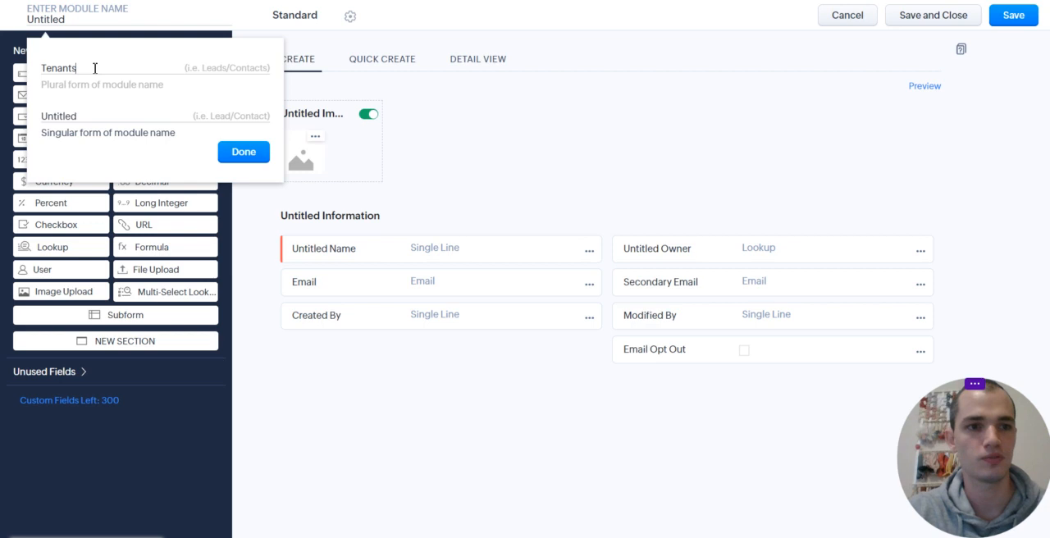
click(99, 106)
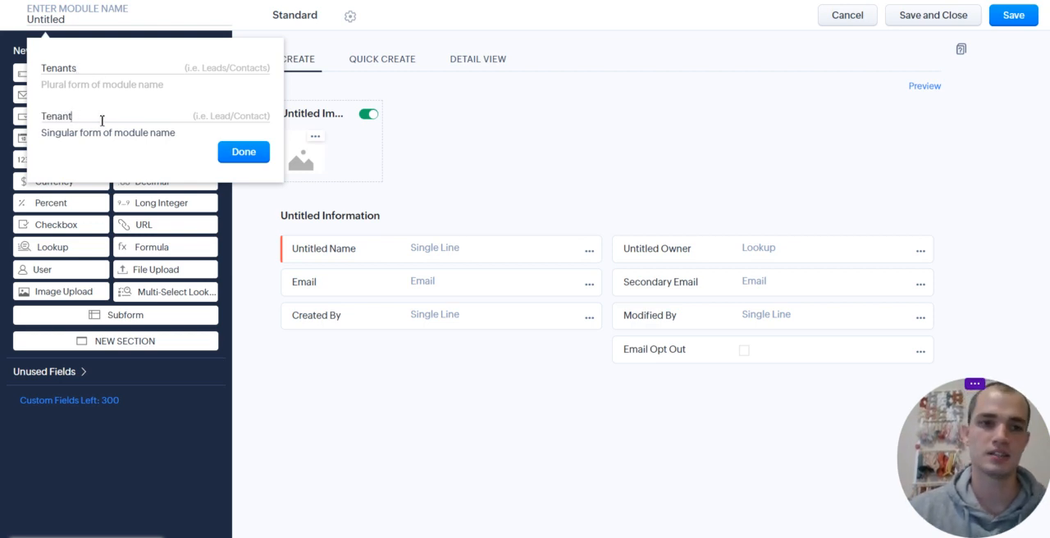
click(253, 160)
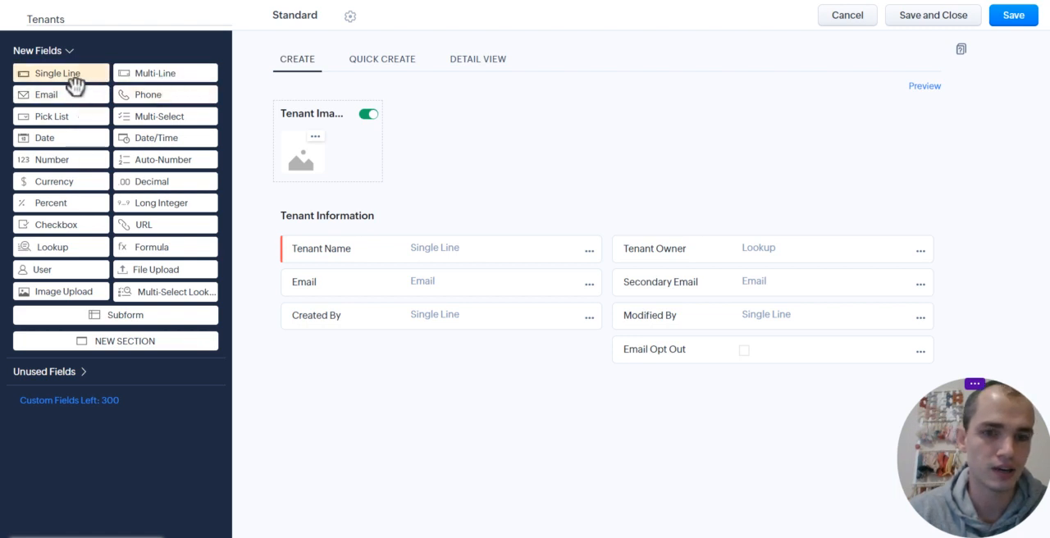
Add four single-line fields named Street, City, State and Zip Code to the Tenant Information section
drag(174, 137, 349, 353)
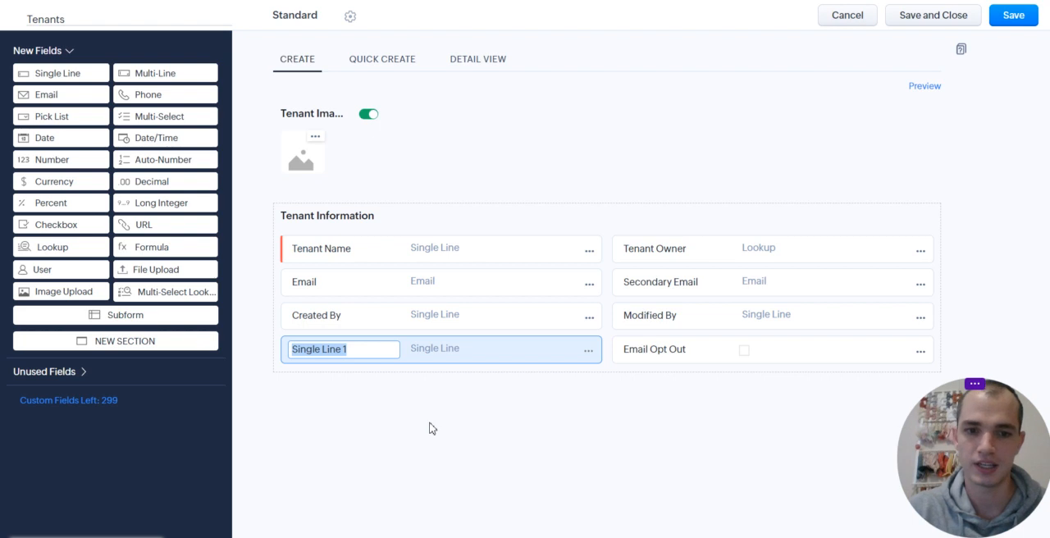
text(Street)
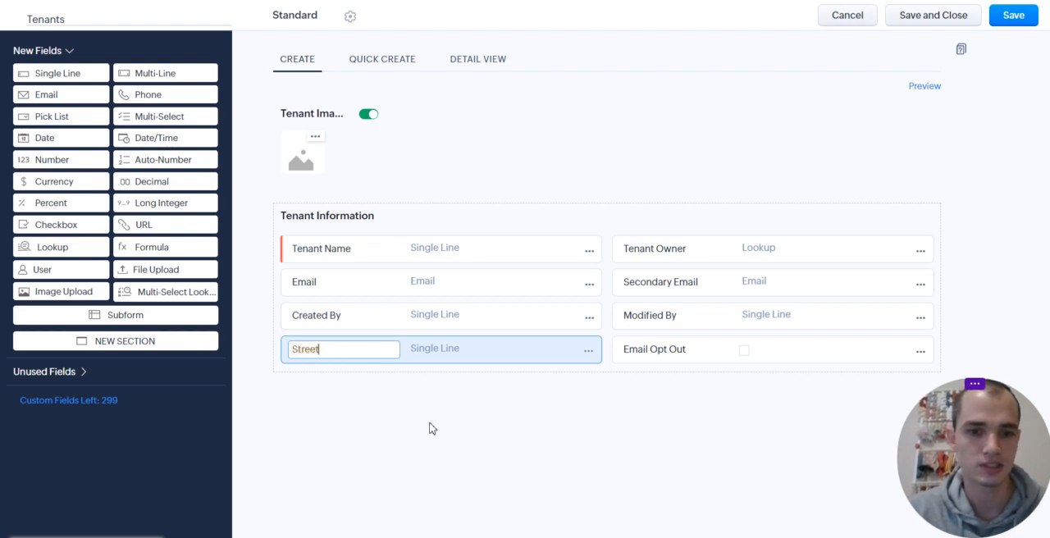
drag(94, 78, 391, 380)
text(City)
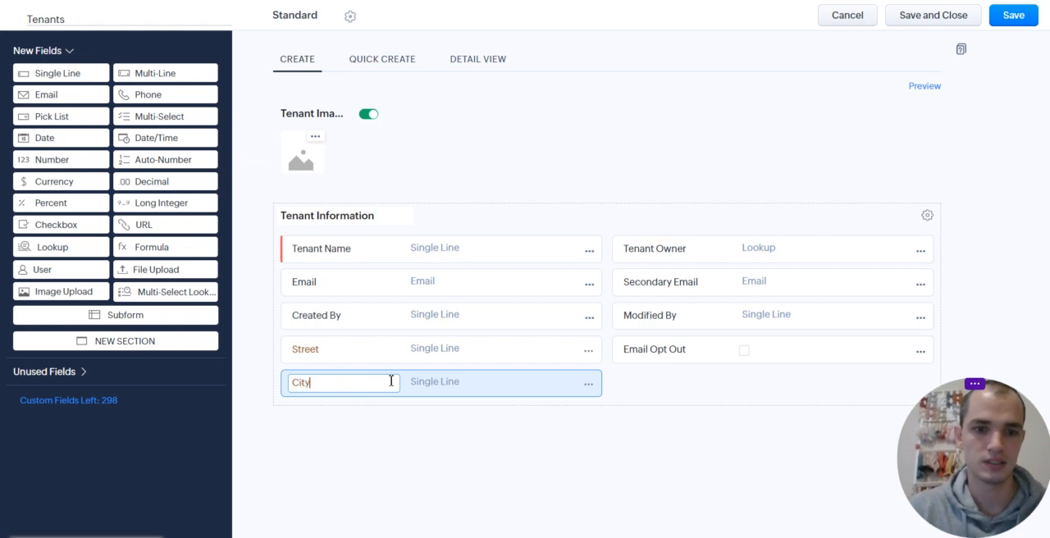
drag(75, 75, 704, 378)
key(BackSpace)
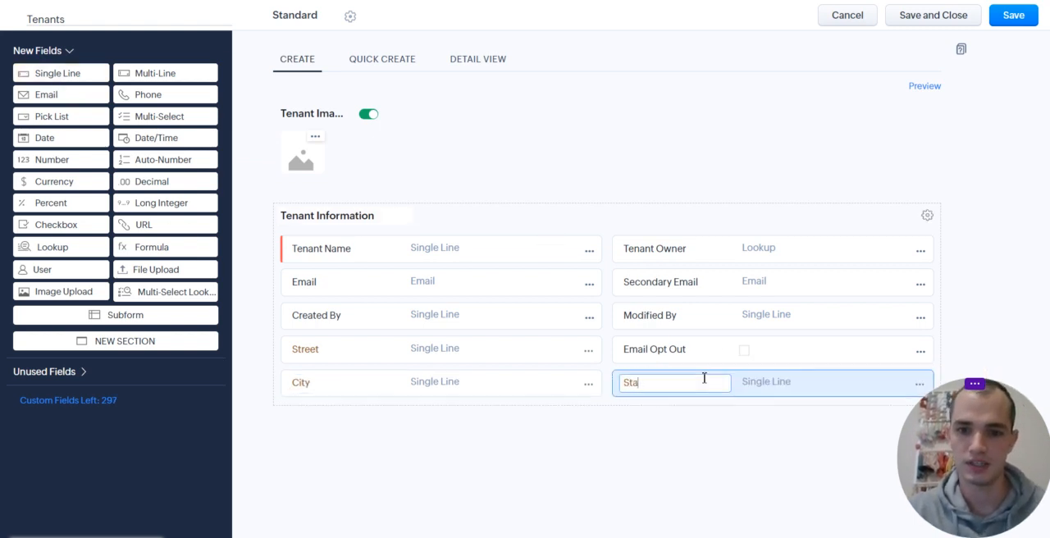
drag(69, 76, 334, 417)
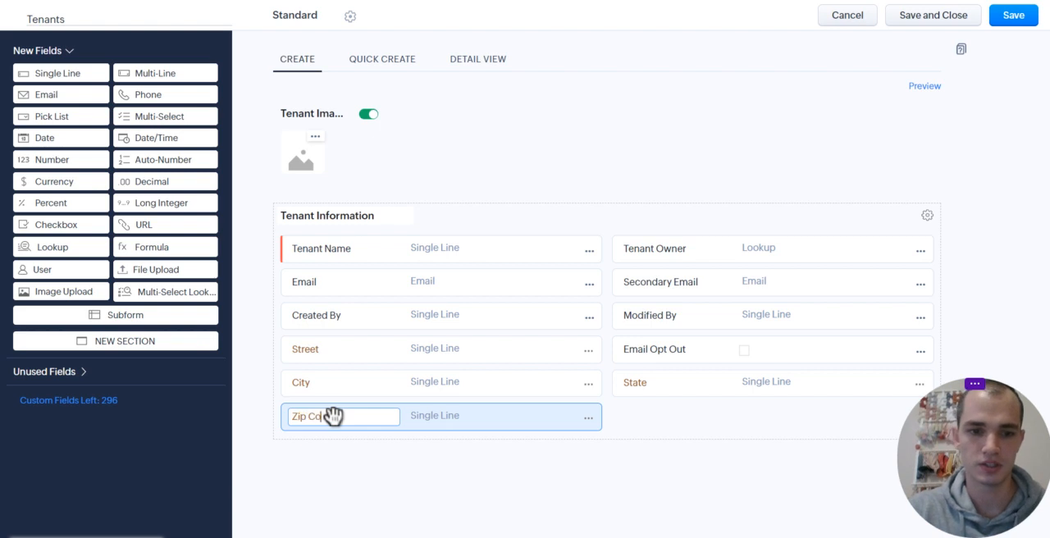
click(362, 470)
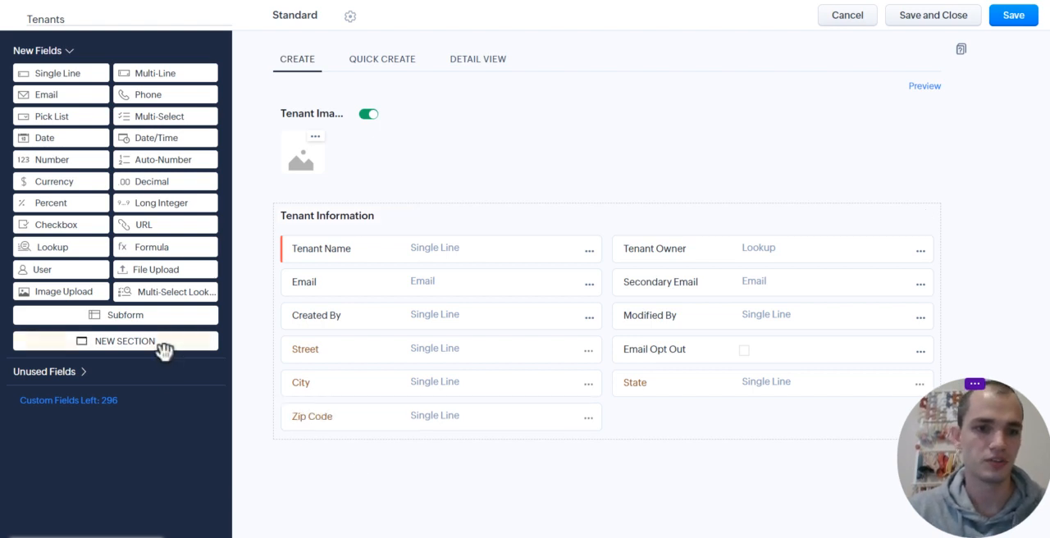
Add a new section named Tenant Address below the Tenant Information section
drag(162, 362, 418, 352)
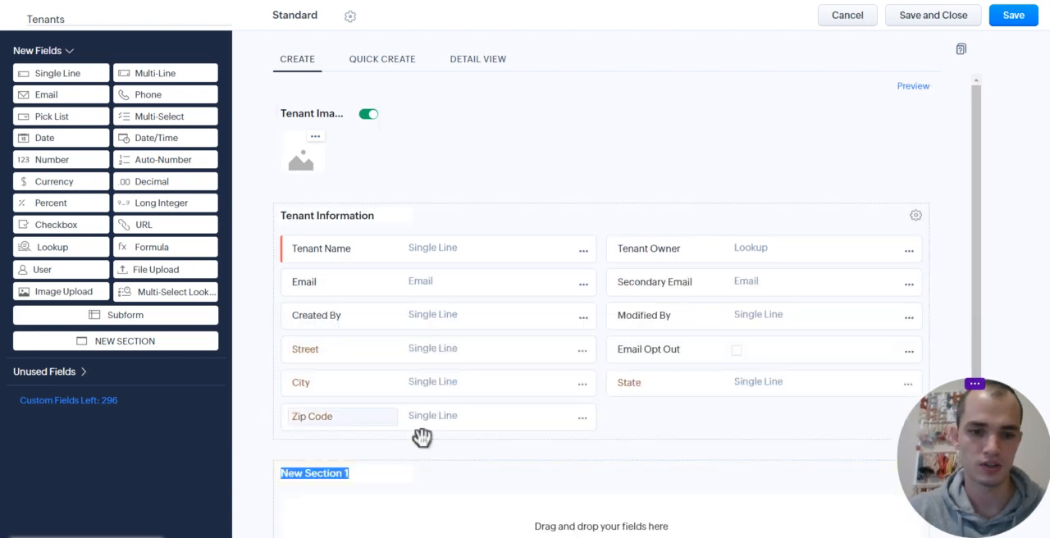
text(Tenant Address)
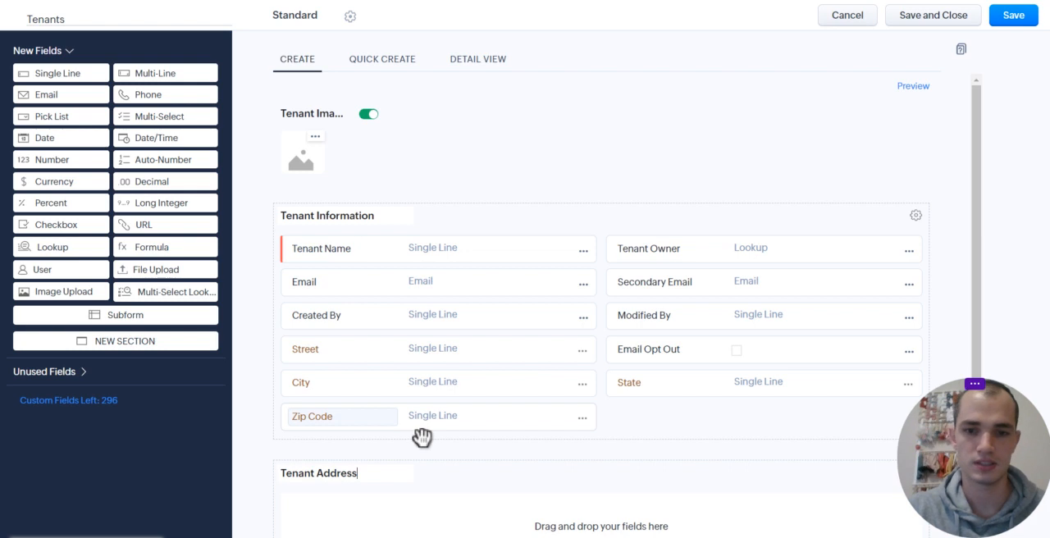
click(654, 408)
Move the Street, City, State and Zip Code fields into the Tenant Address section, with State beside Street and Zip Code beside City
scroll(655, 408, down, 1)
drag(457, 374, 470, 457)
drag(476, 336, 495, 457)
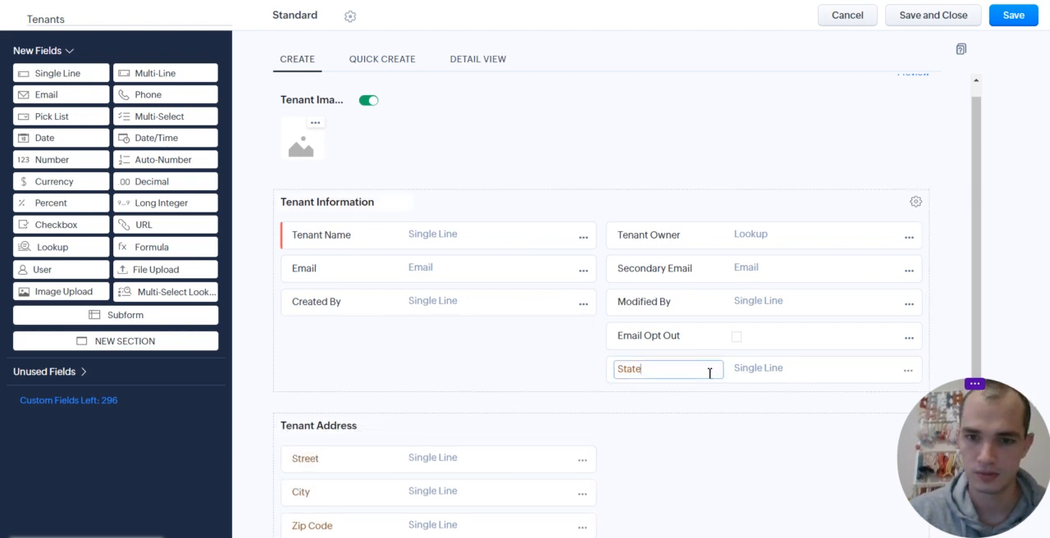
drag(781, 382, 747, 526)
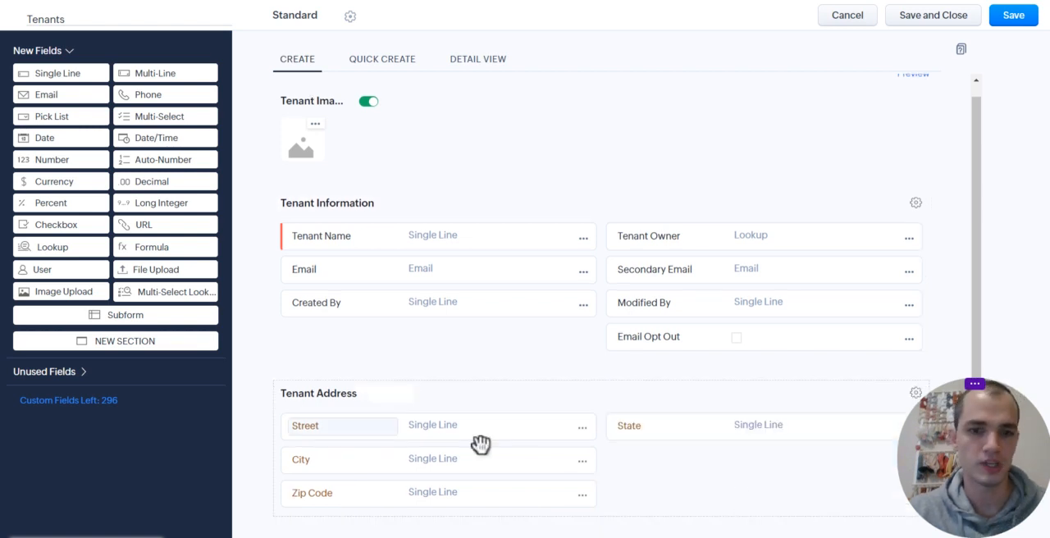
drag(522, 504, 797, 471)
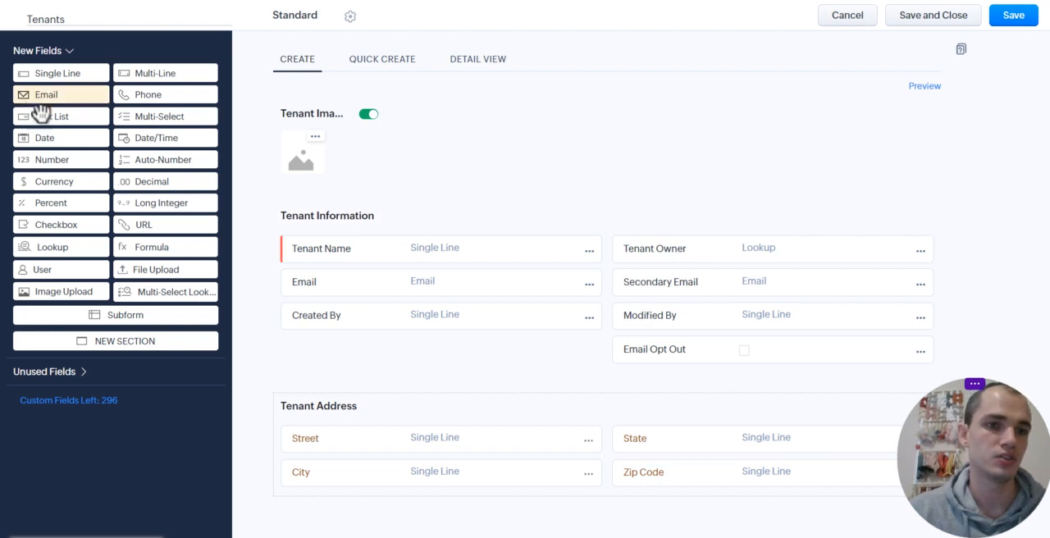
Add a date field named Move In Date to the Tenant Information section and remove the Email Opt Out field
drag(50, 138, 312, 325)
text(Move In Date)
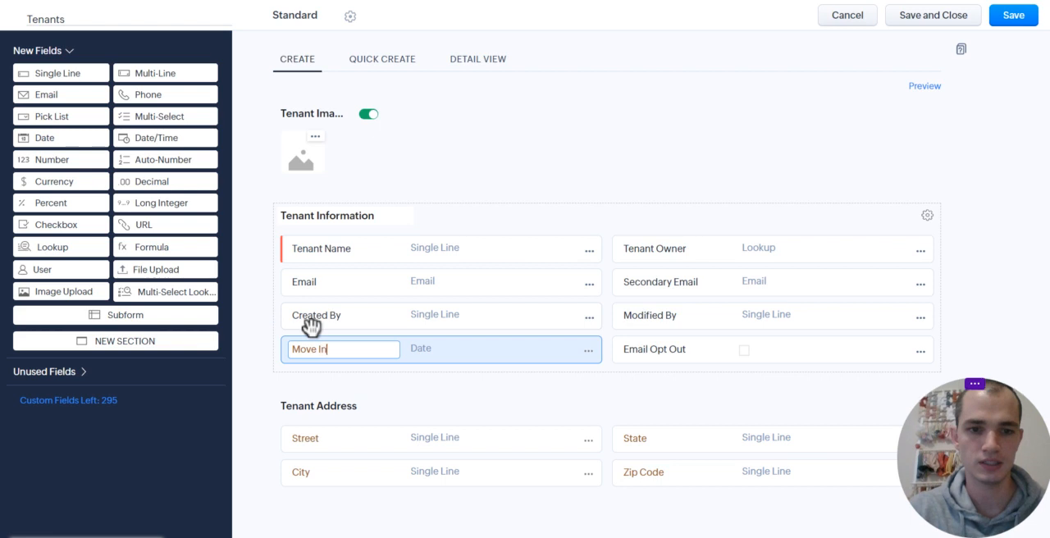
click(921, 353)
click(874, 410)
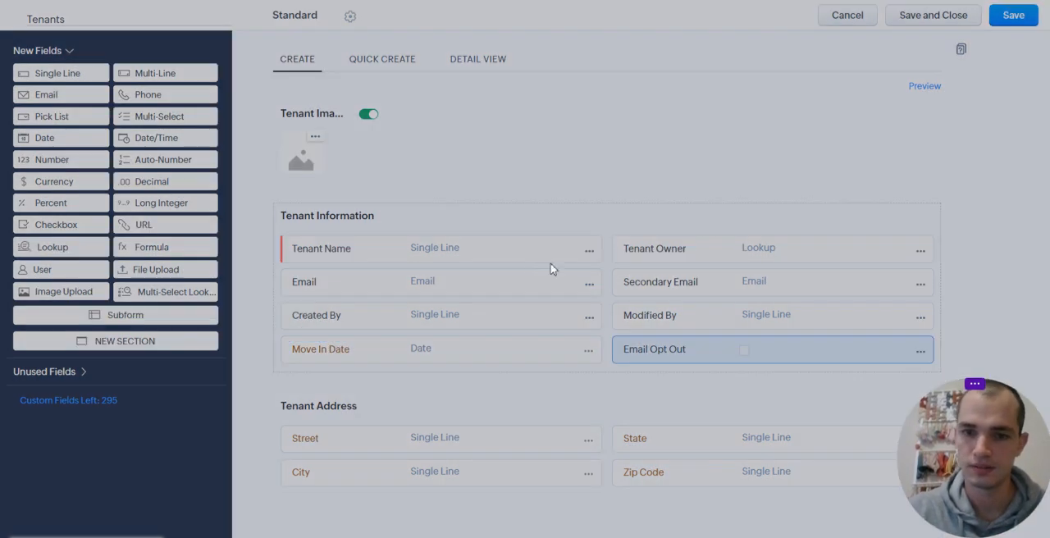
click(640, 341)
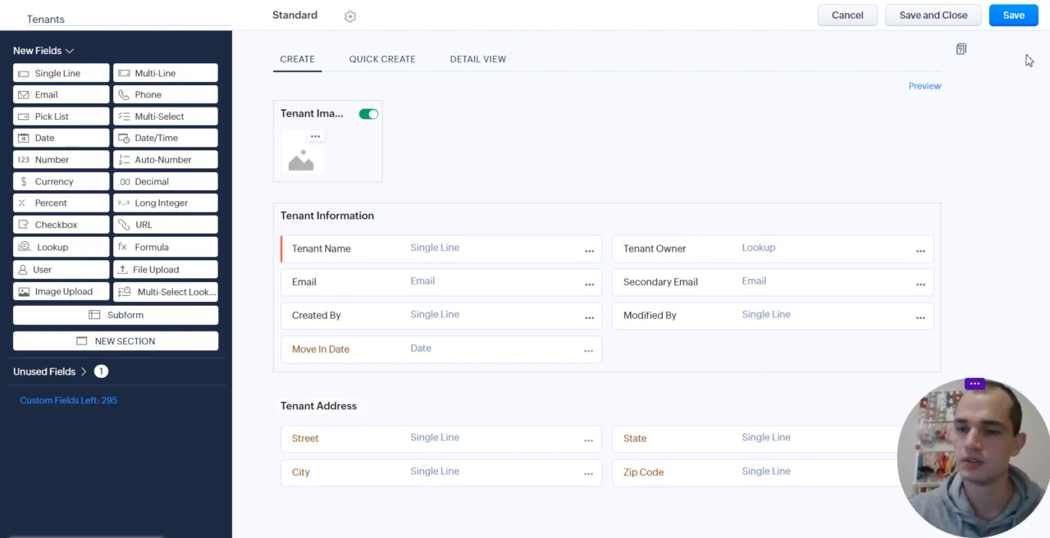
Save the Tenants module with access for the Administrator profile and return to its list of layouts
click(1015, 16)
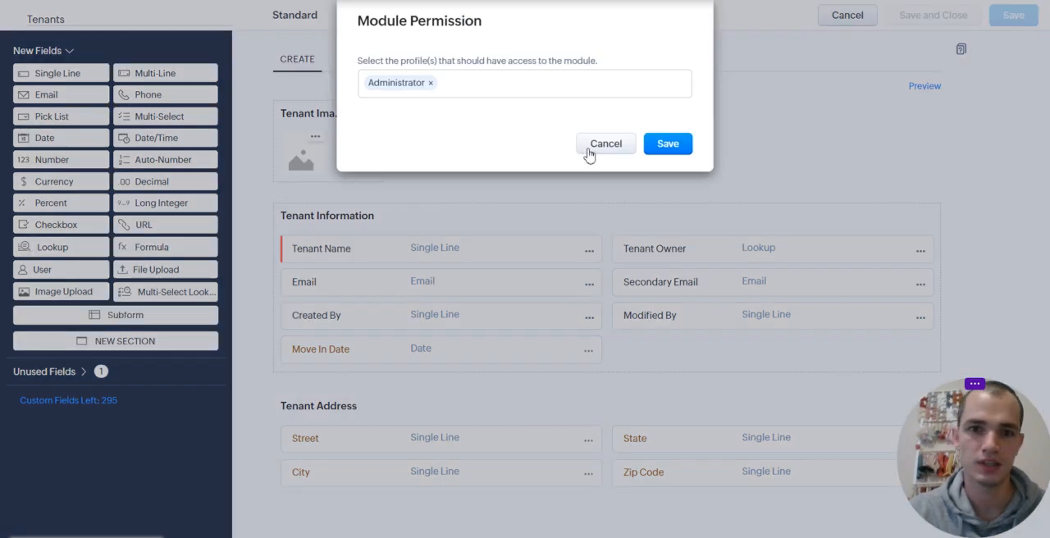
click(650, 145)
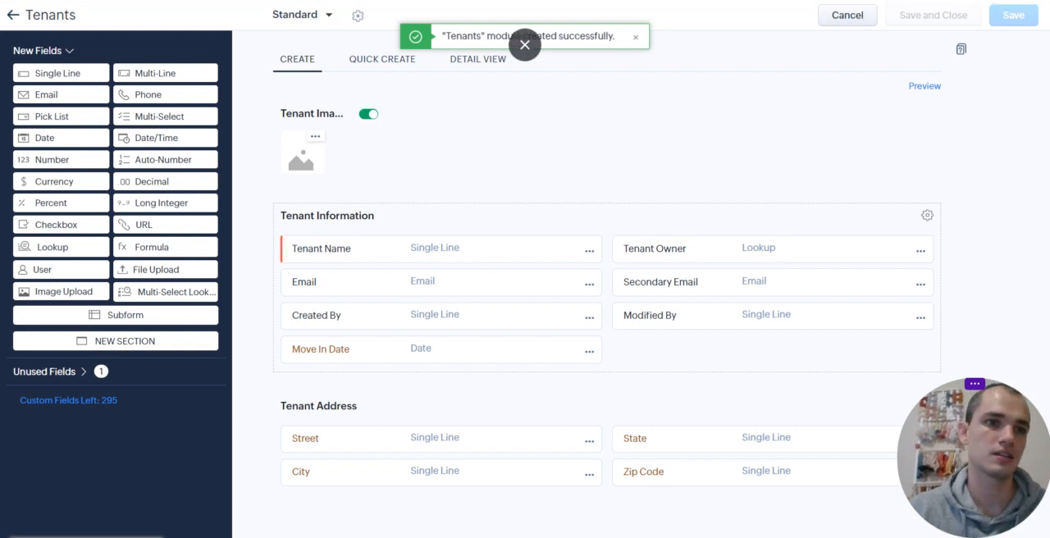
click(15, 15)
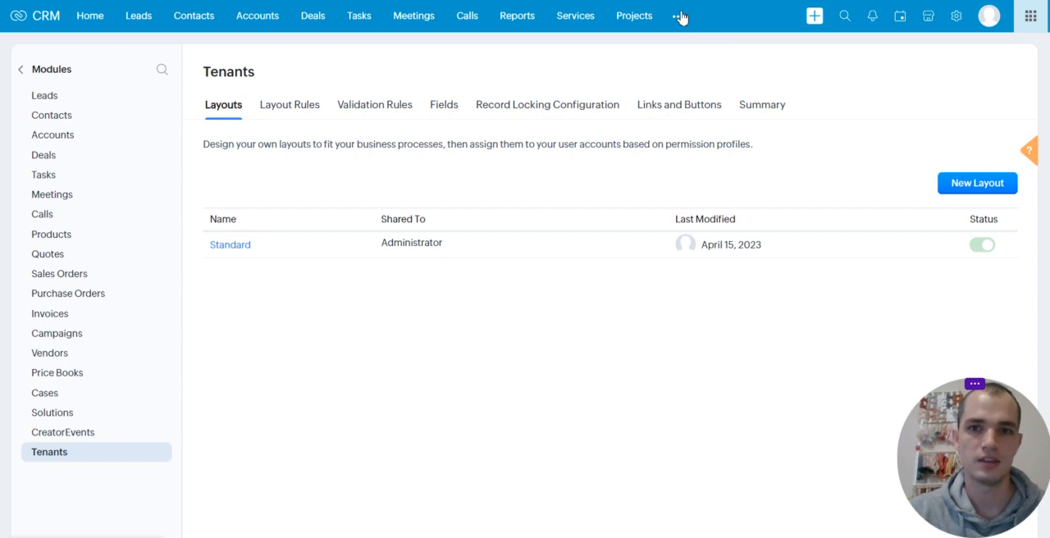
Start a new record in the Tenants module with the name Fake Tenant, the tenant's e-mail and the move-in date Apr 14, 2023
click(680, 17)
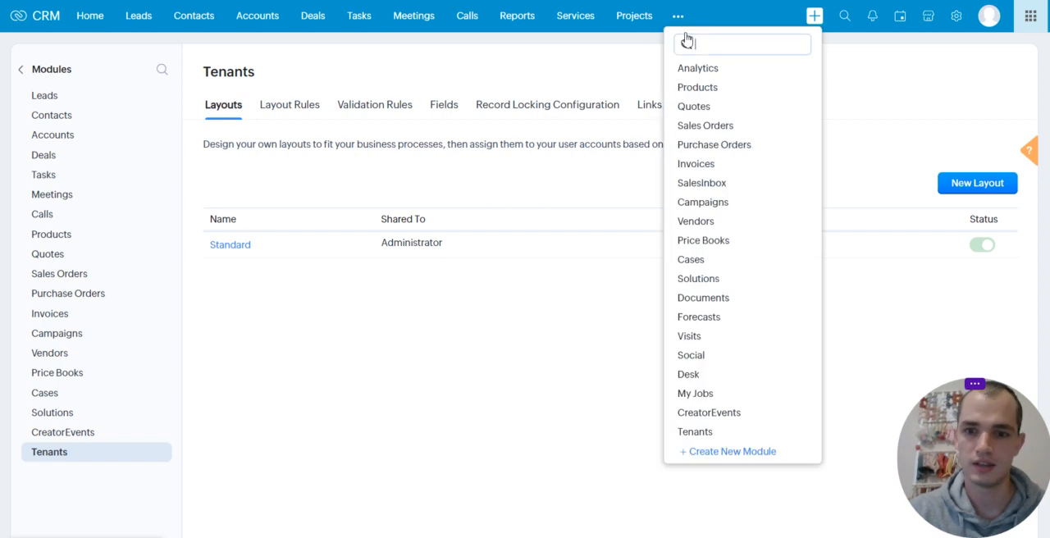
click(696, 432)
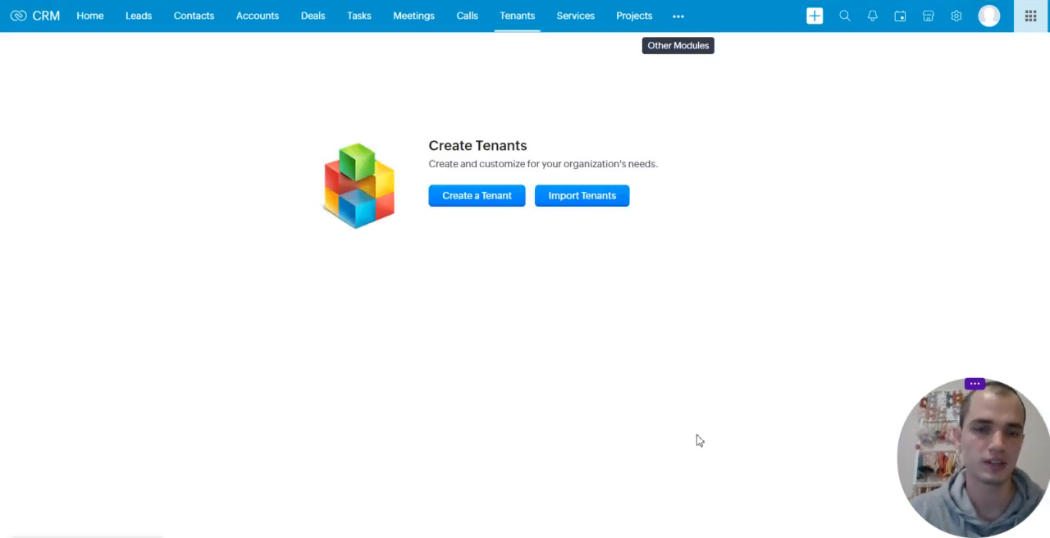
click(488, 208)
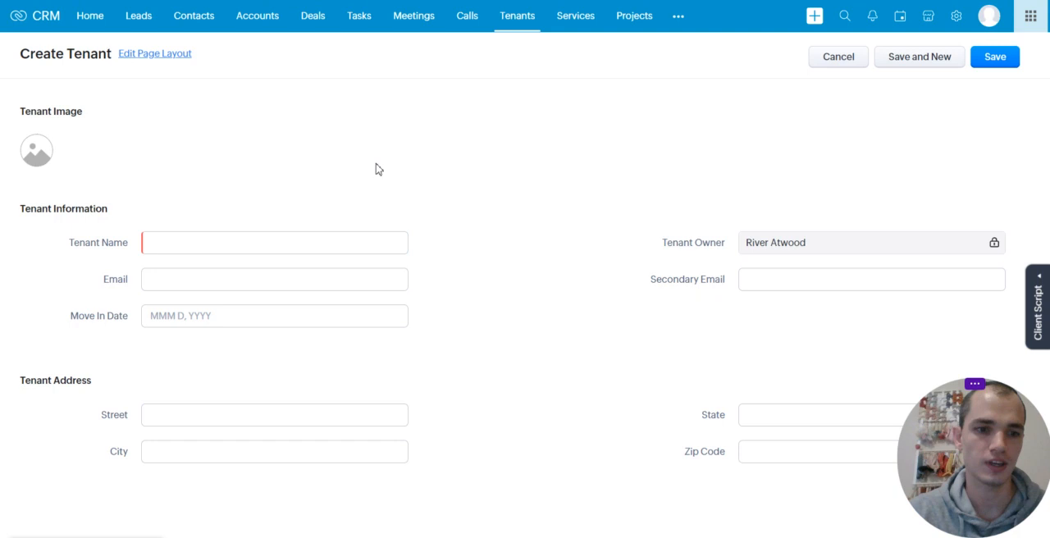
click(209, 246)
text(Fake Tenant)
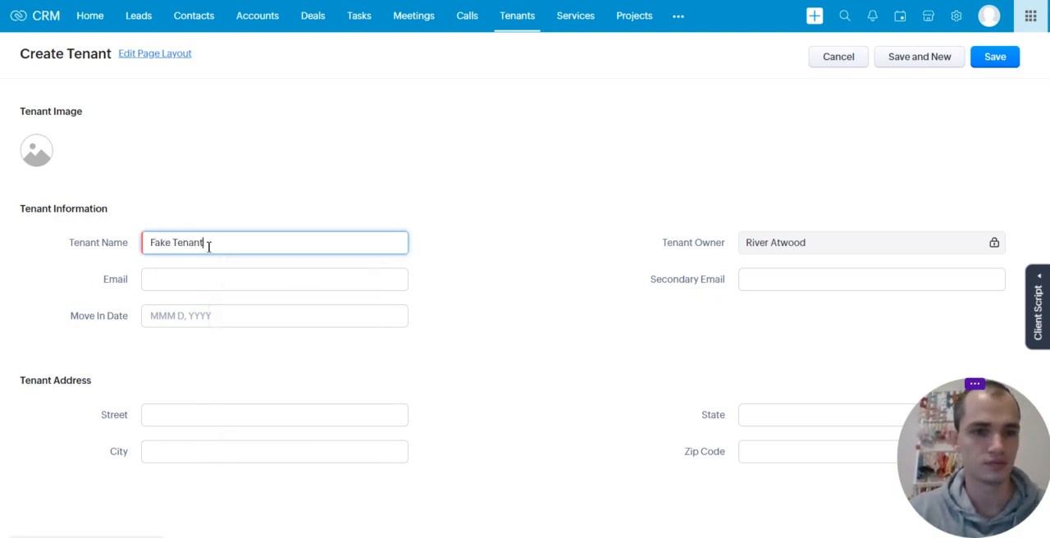
key(Tab)
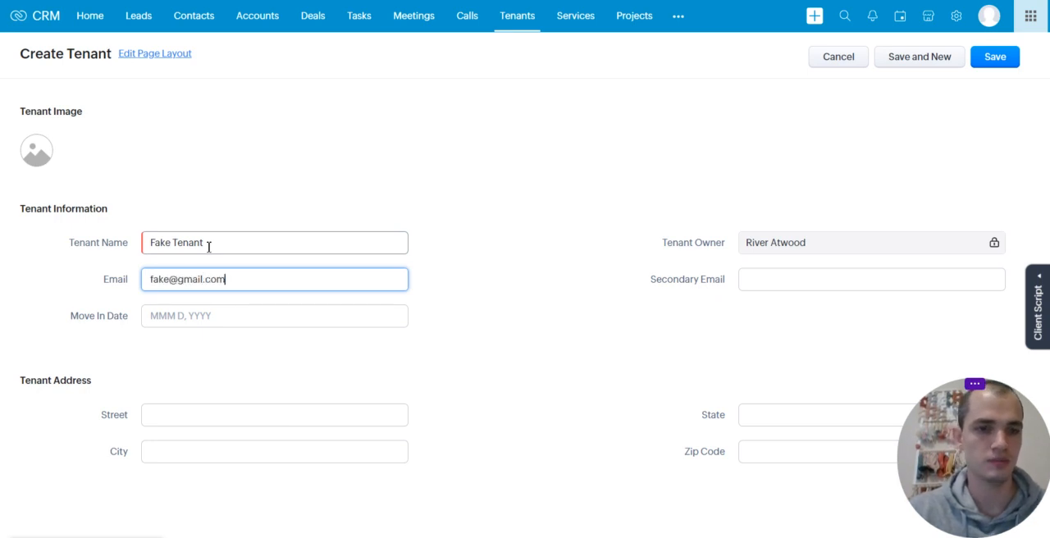
click(261, 319)
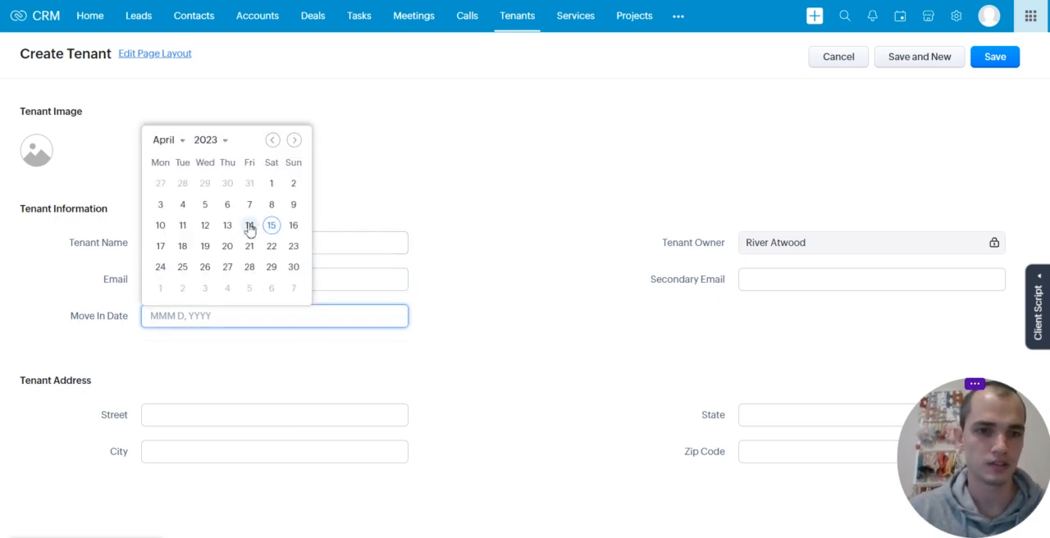
click(250, 226)
Fill in the tenant's street, city, state and zip code, and save the record without storing the address in the browser
click(239, 417)
text(asdf)
click(231, 453)
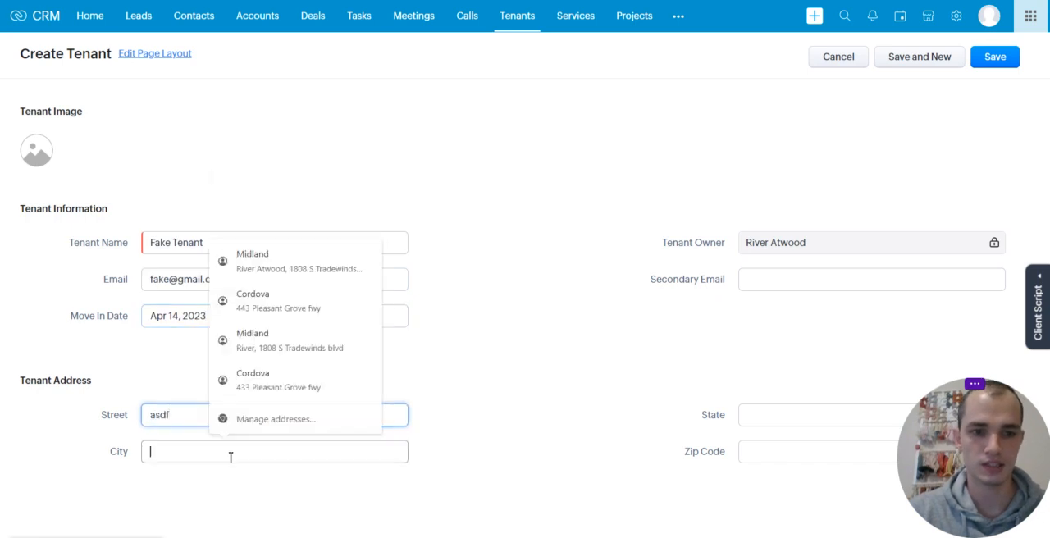
text(asdf)
click(820, 424)
text(texas)
click(782, 454)
text(79707)
click(811, 343)
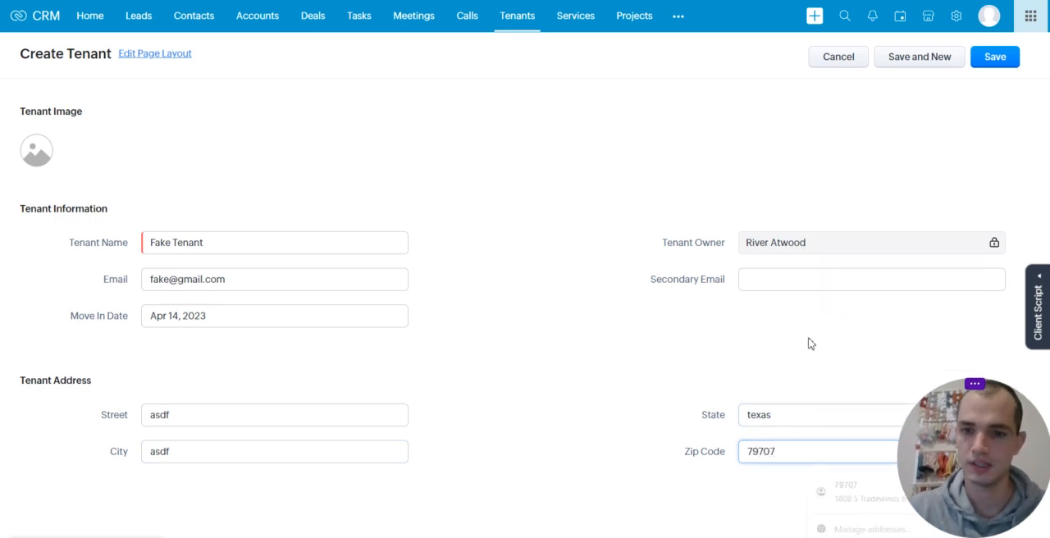
click(995, 59)
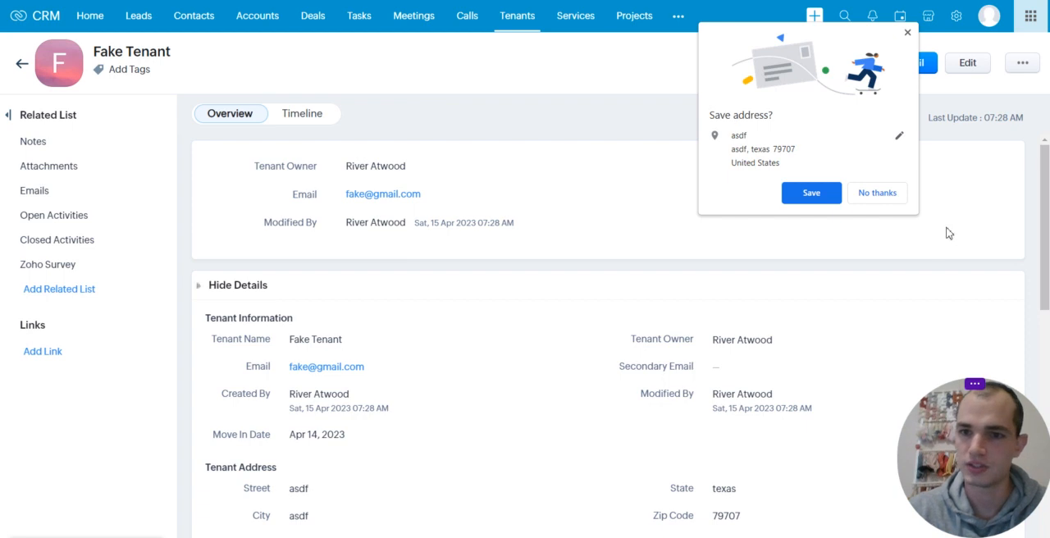
click(871, 196)
Start a first Canvas view for the Tenants list, based on the first template in the People category
click(23, 64)
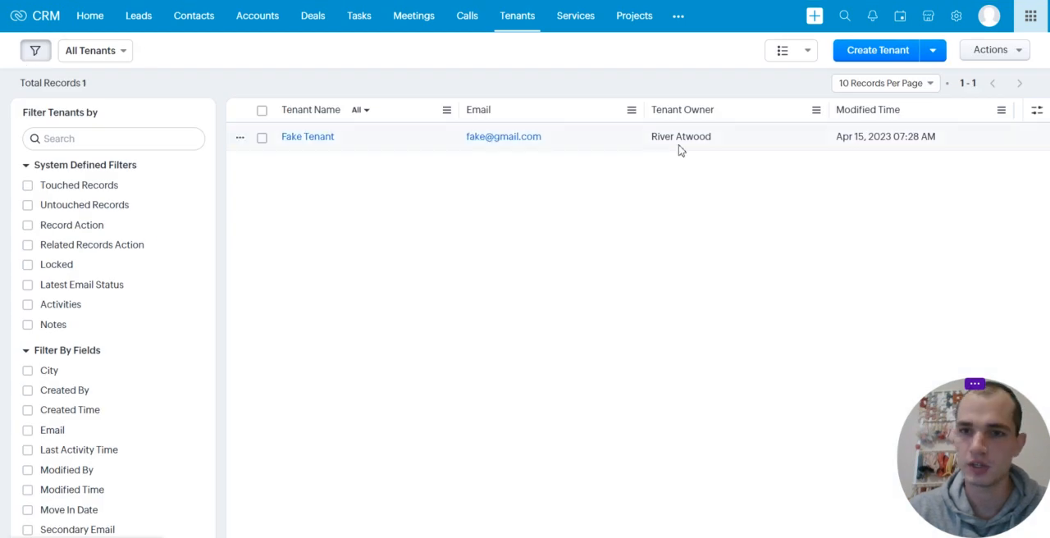
click(804, 52)
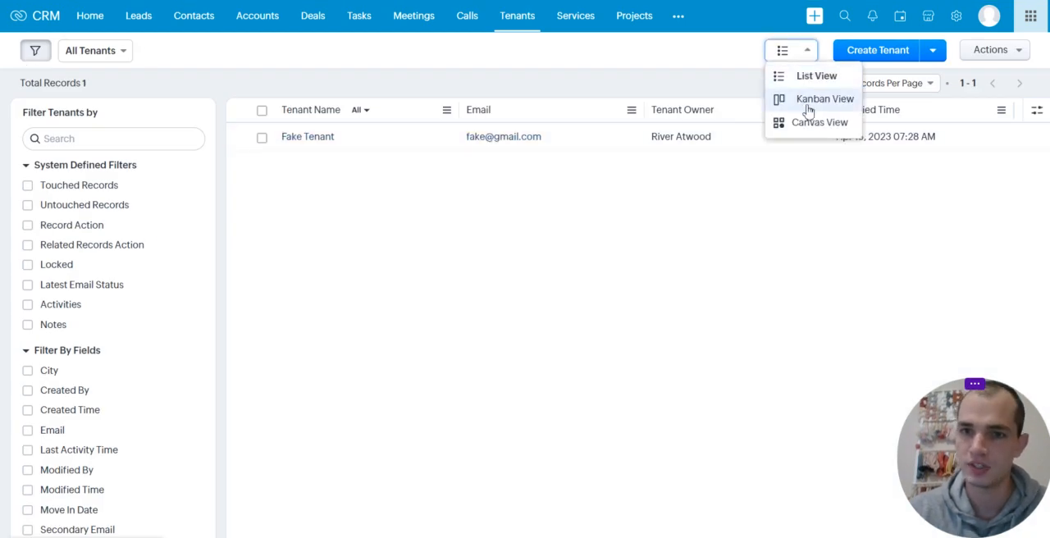
click(819, 128)
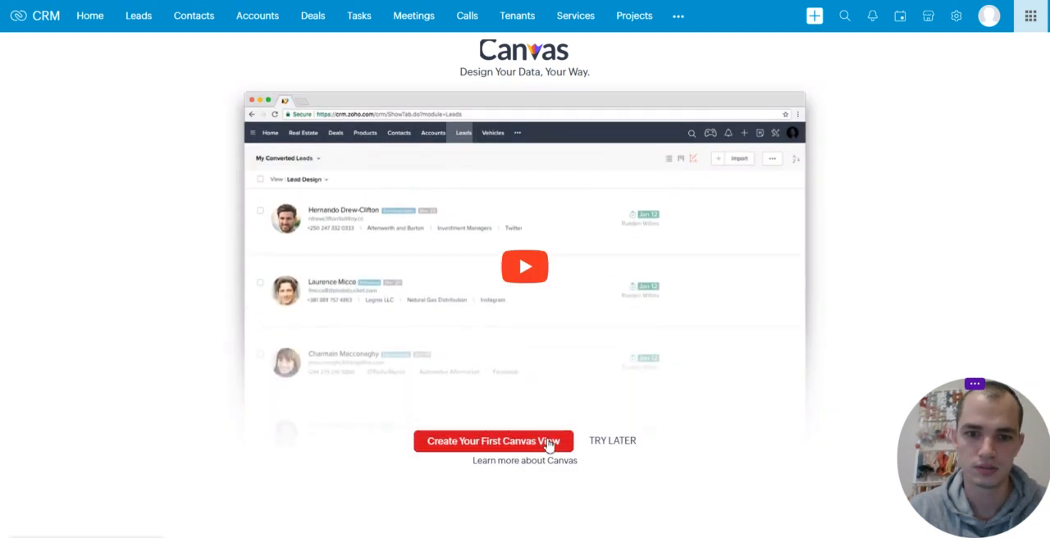
click(549, 443)
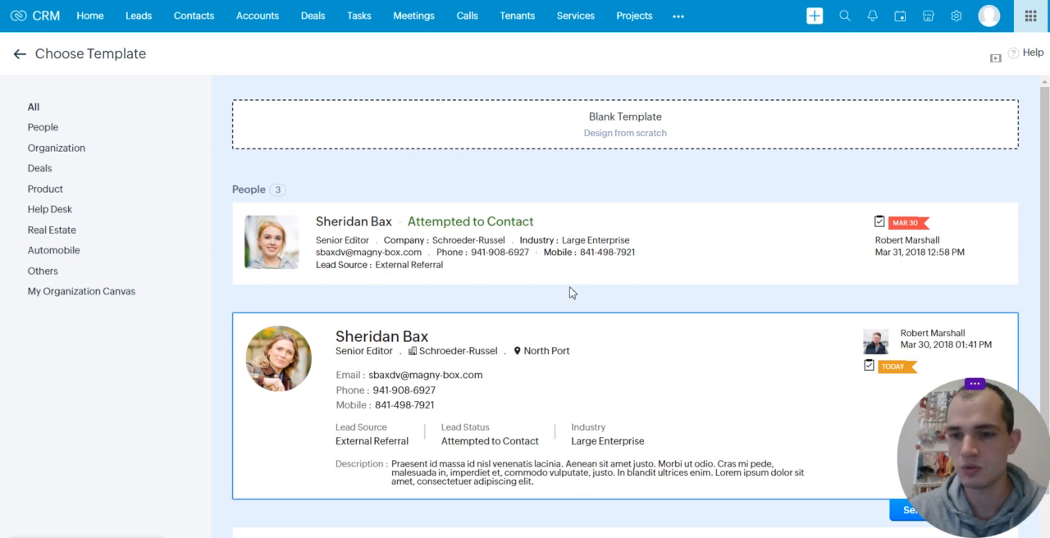
drag(642, 246, 661, 115)
click(661, 254)
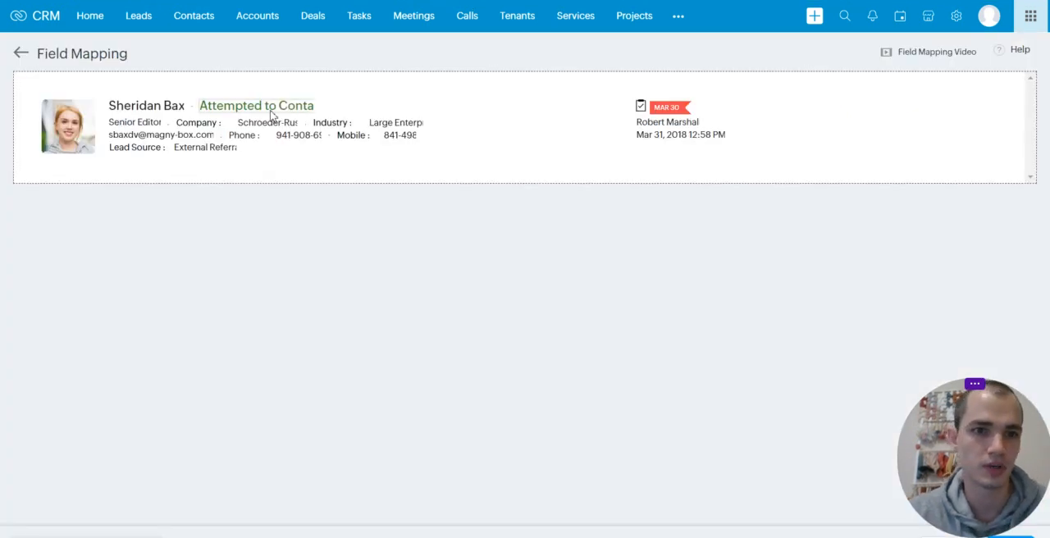
Map the template's photo to Tenant Image and its person-name heading to the tenant name field
click(85, 136)
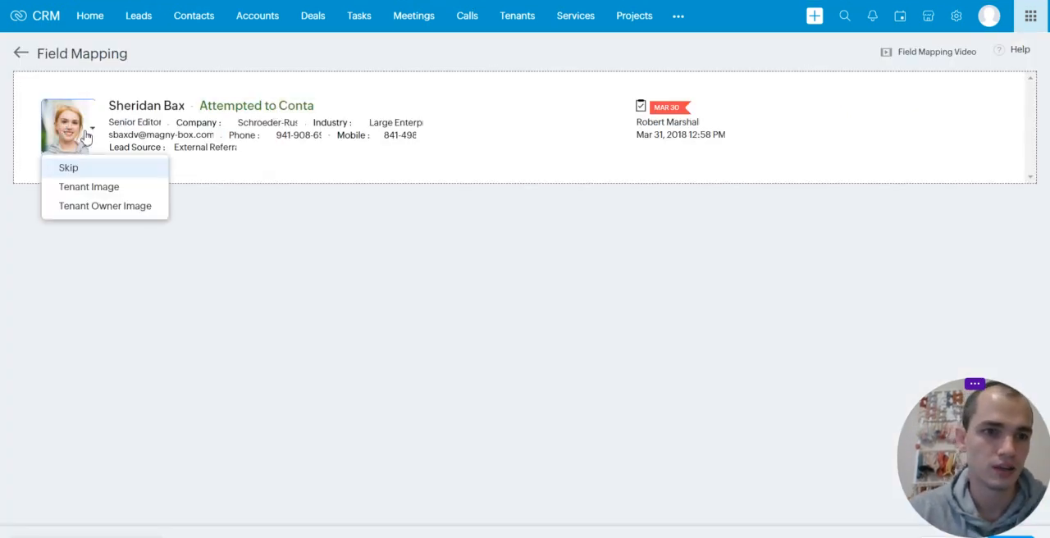
click(100, 186)
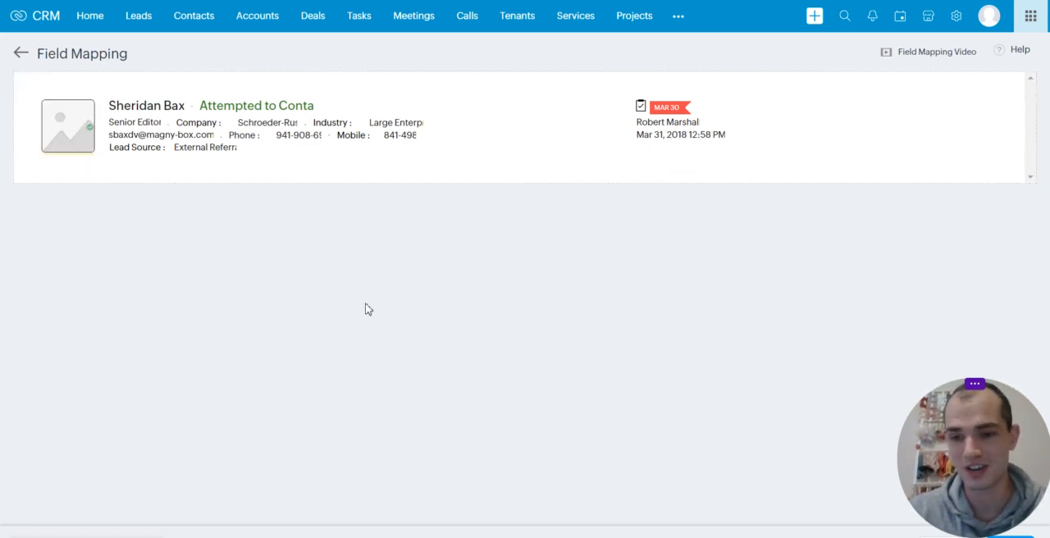
click(164, 106)
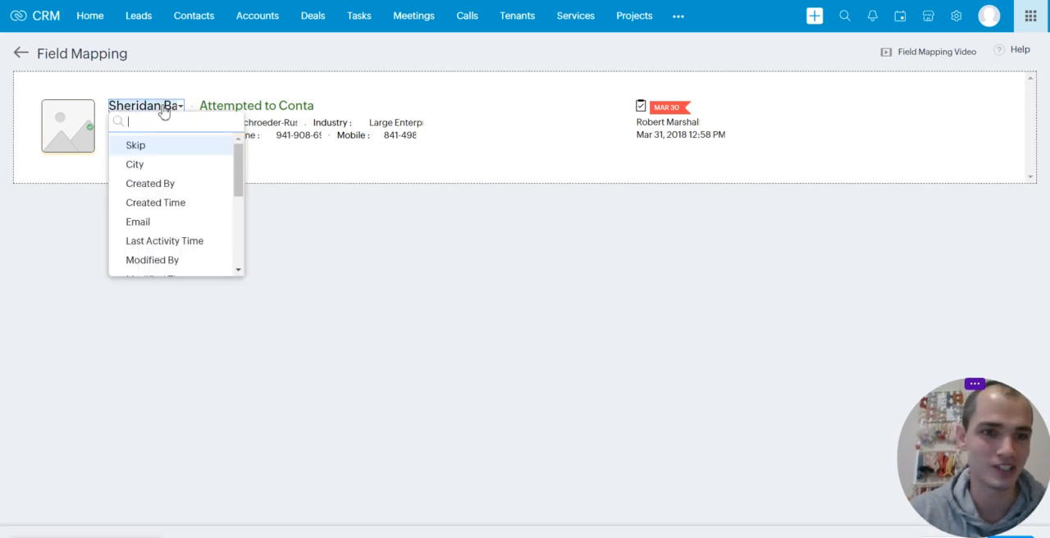
scroll(185, 213, down, 3)
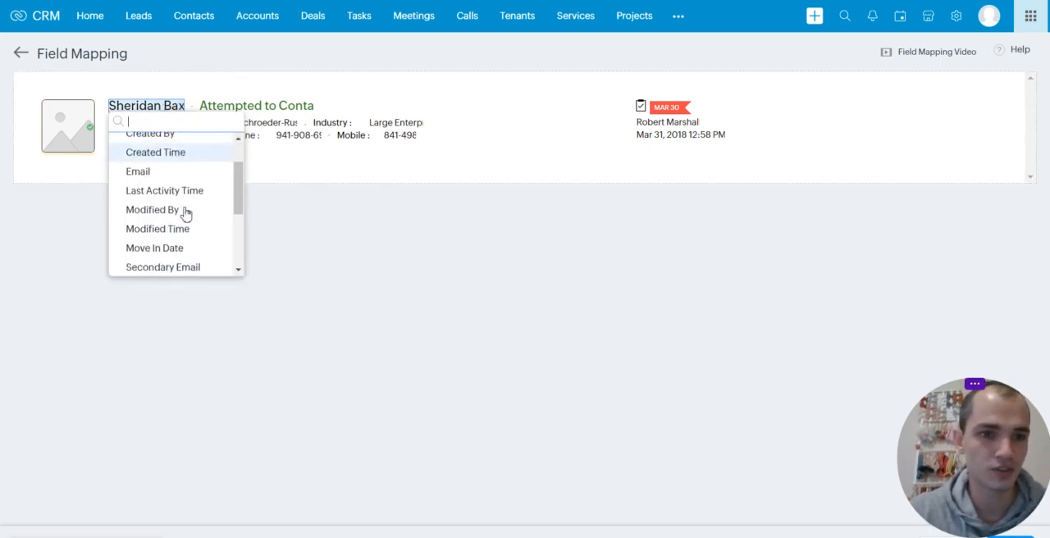
scroll(186, 213, up, 3)
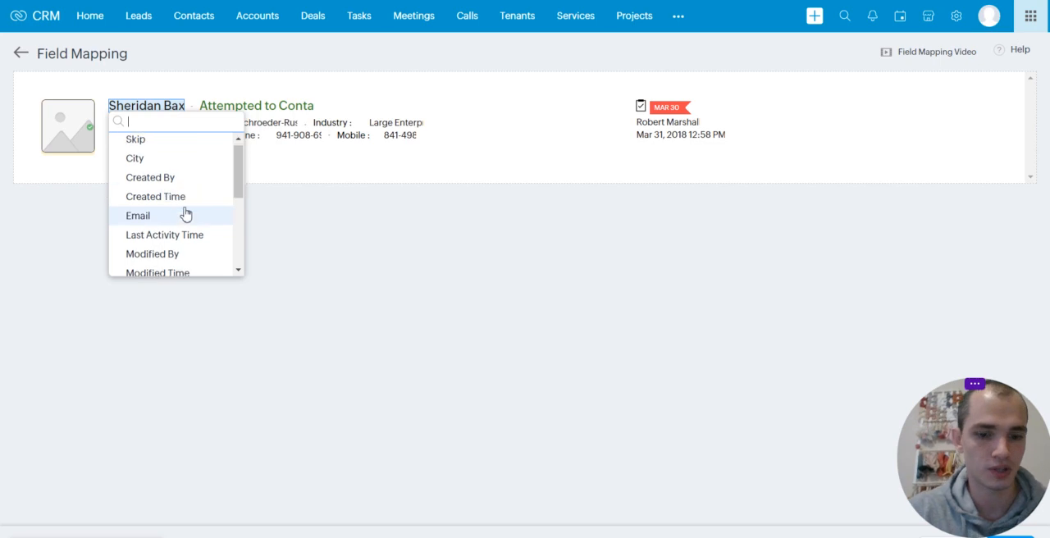
text(name)
click(168, 145)
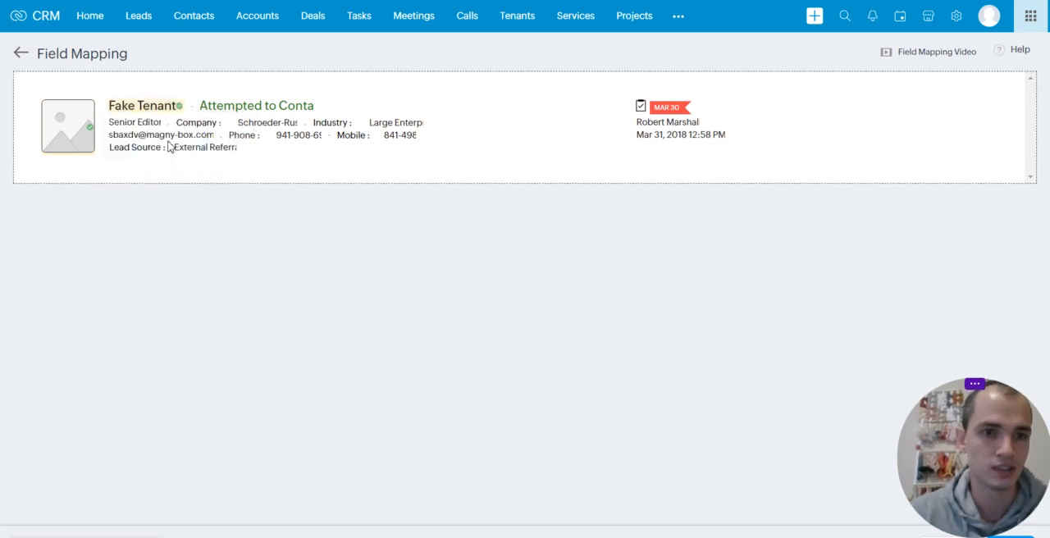
click(272, 110)
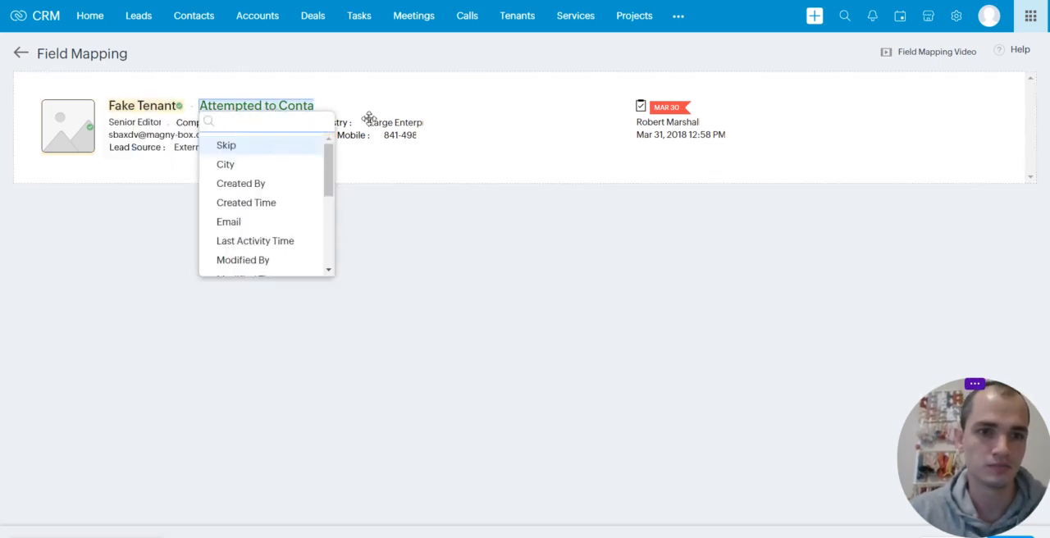
click(405, 252)
click(282, 110)
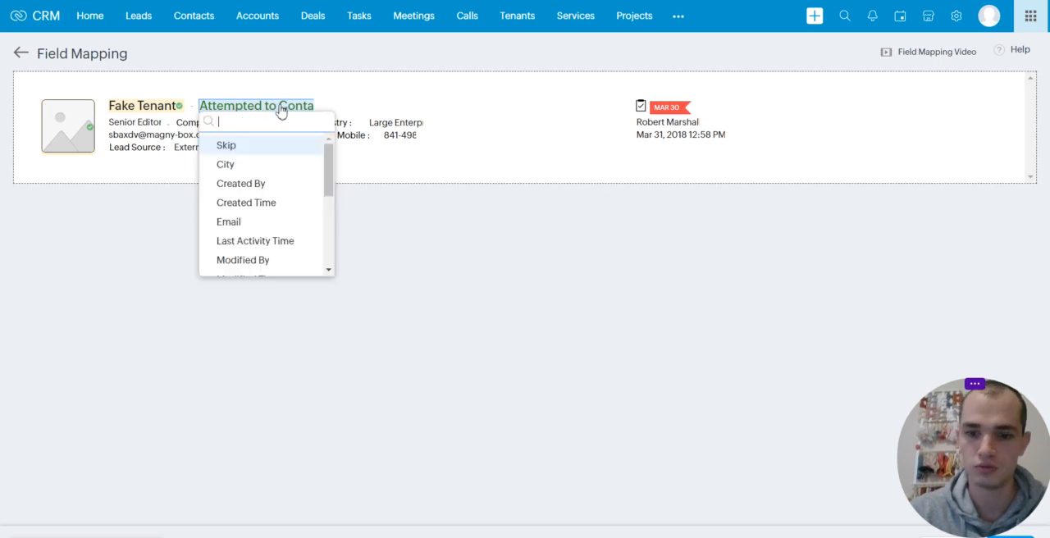
click(345, 108)
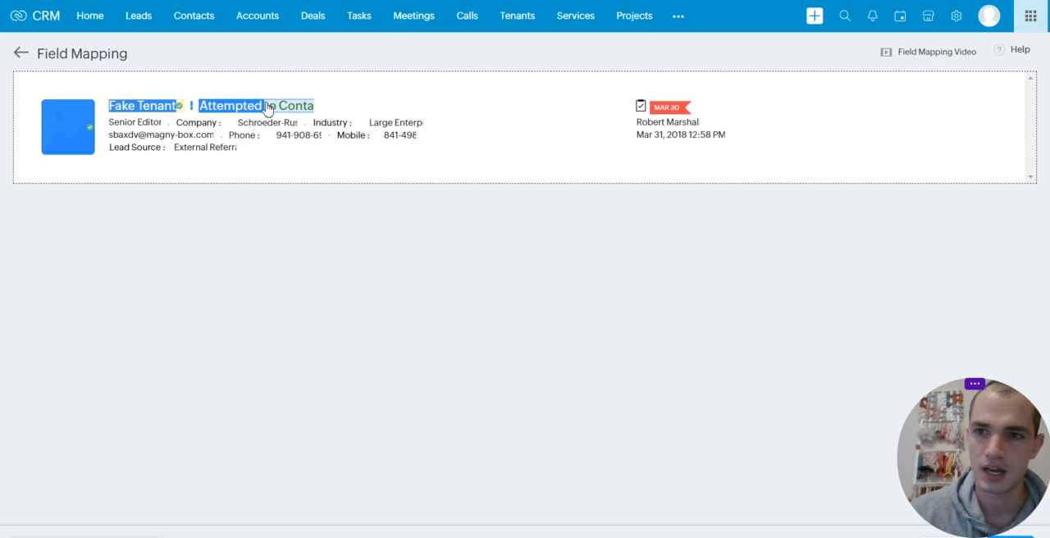
click(310, 107)
click(334, 293)
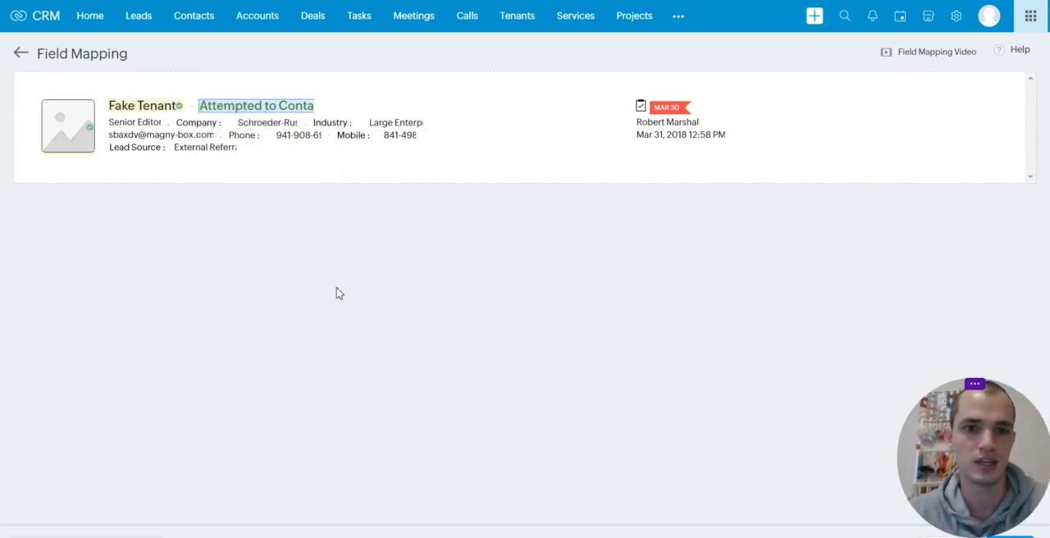
Skip the template's date-and-time line and the person-name line above it in the field mapping
click(703, 140)
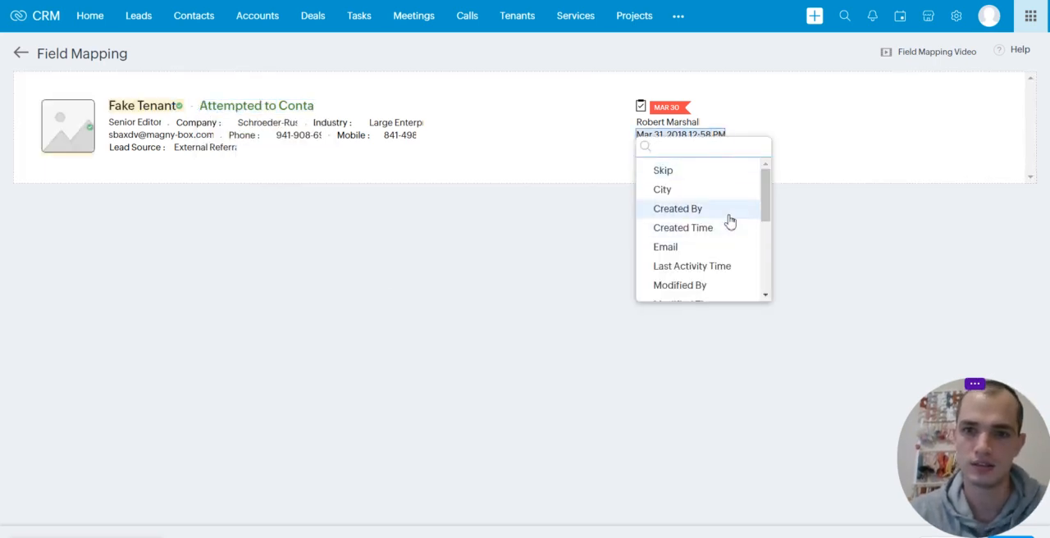
click(684, 172)
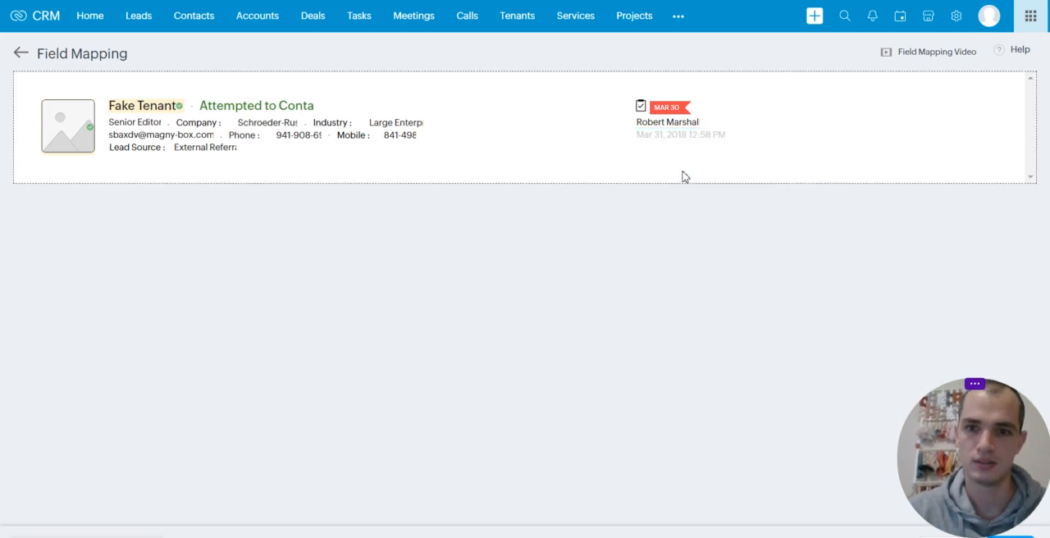
click(677, 123)
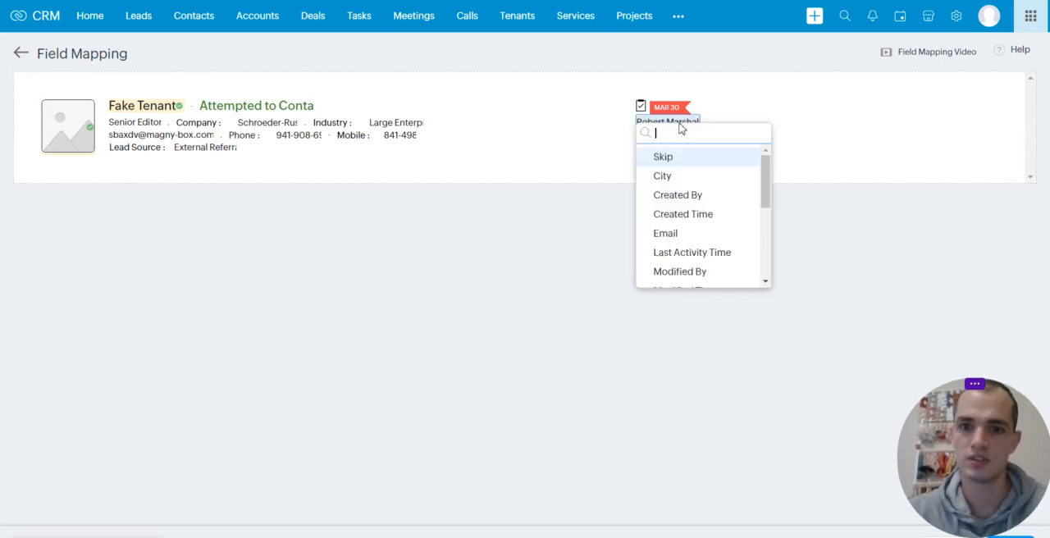
click(694, 163)
Map the template's date-and-time line to Move In Date and skip the activity flag above it
click(703, 138)
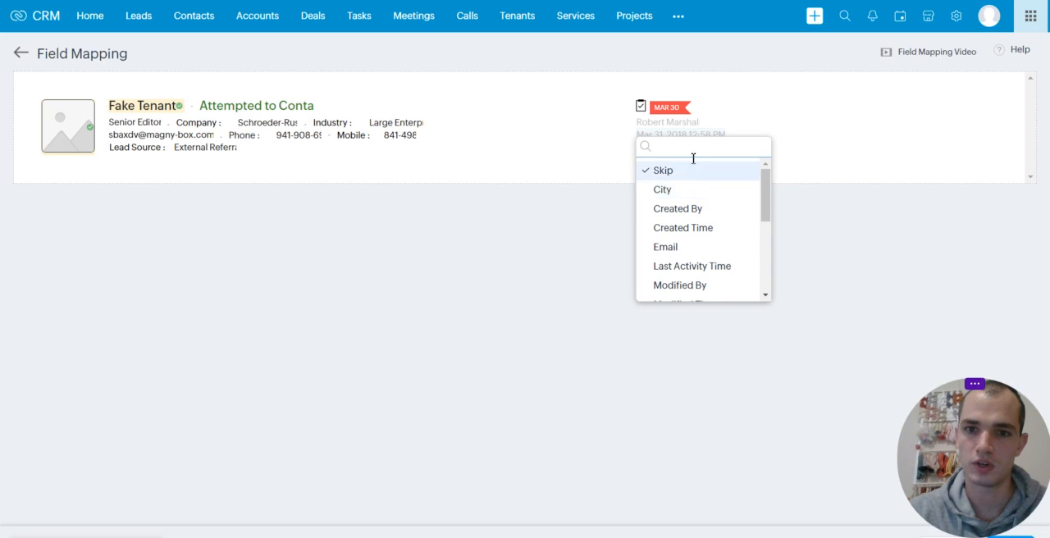
text(date)
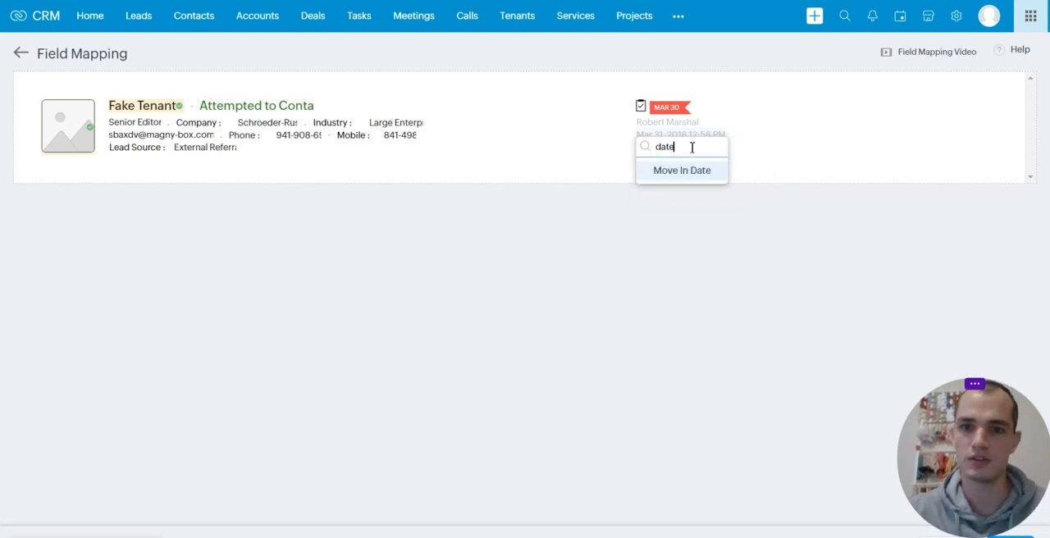
click(703, 178)
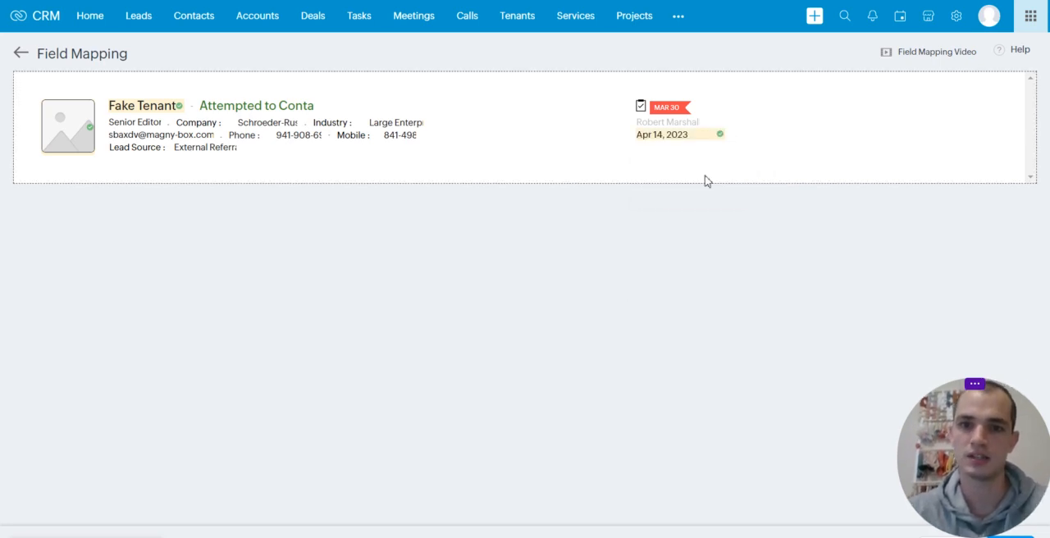
click(692, 114)
click(686, 129)
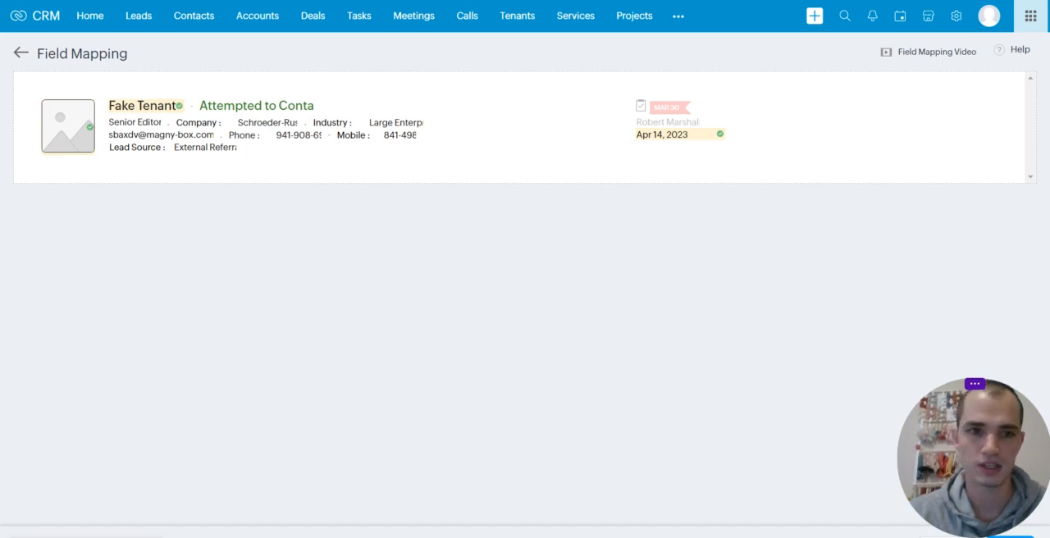
Finish the field mapping and save the Canvas view under the name Tenant Canvas
click(1011, 537)
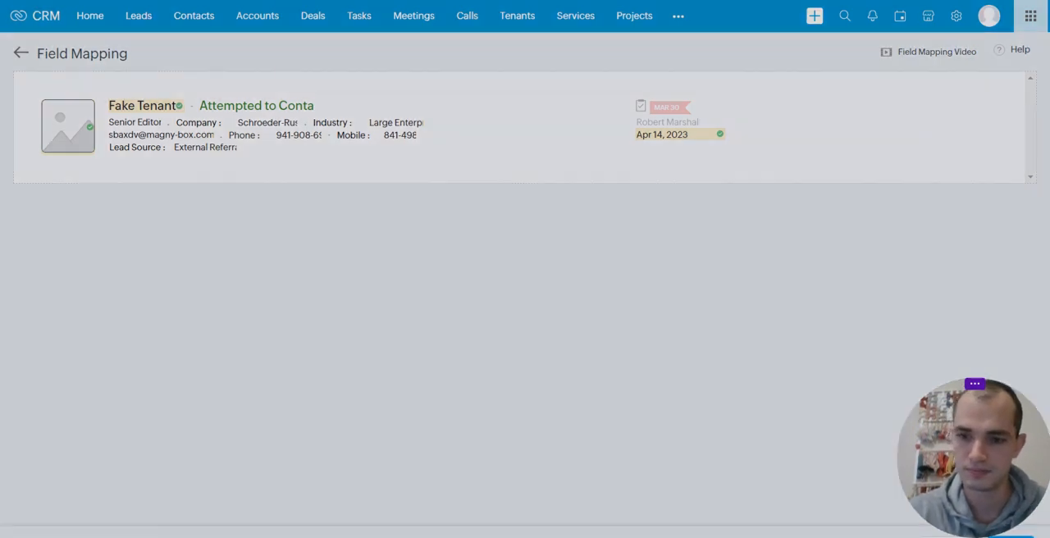
click(561, 64)
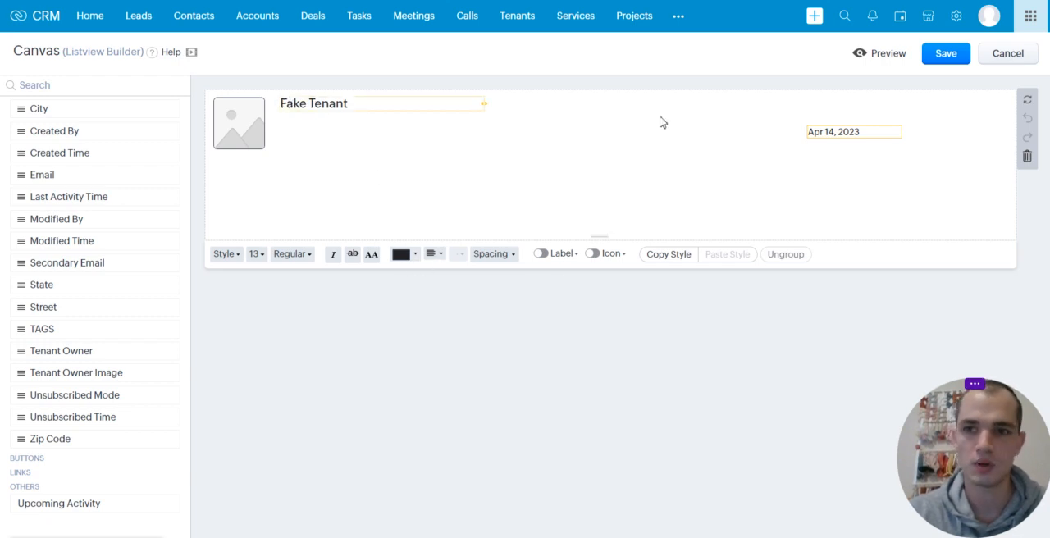
click(943, 54)
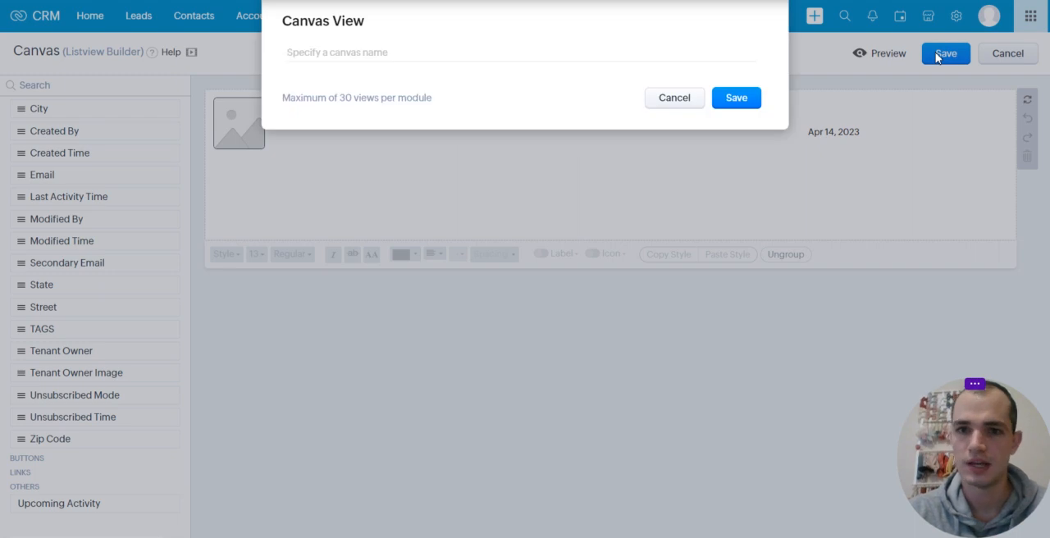
click(546, 60)
text(Tenant Canvas)
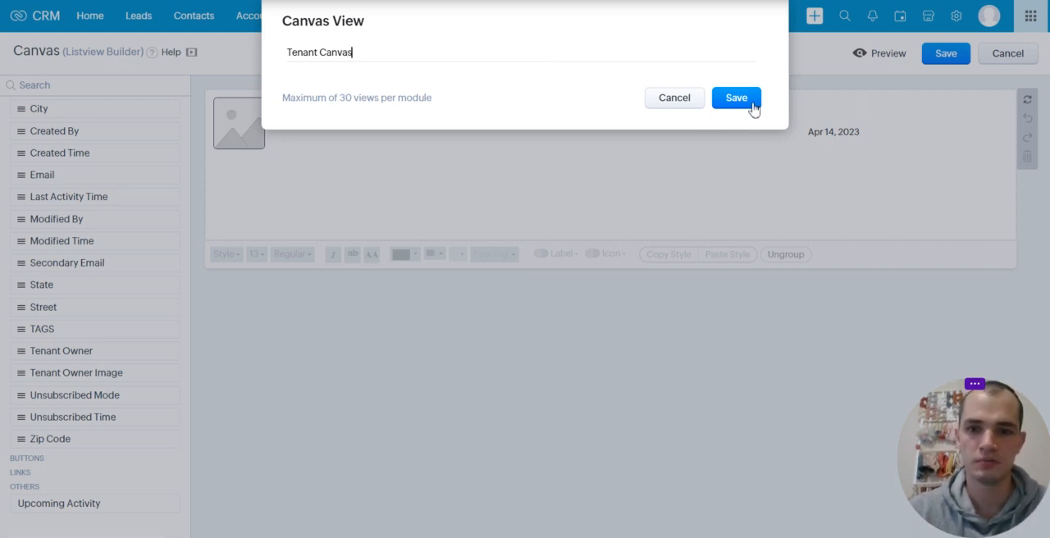
click(753, 105)
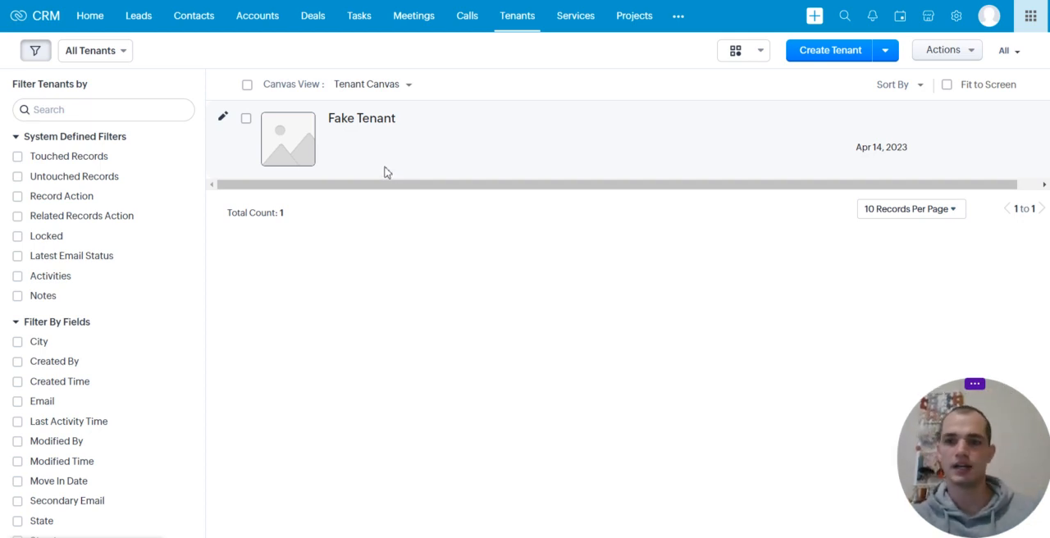
Open the Standard layout of the Tenants module for editing from the Modules and Fields setup
click(955, 20)
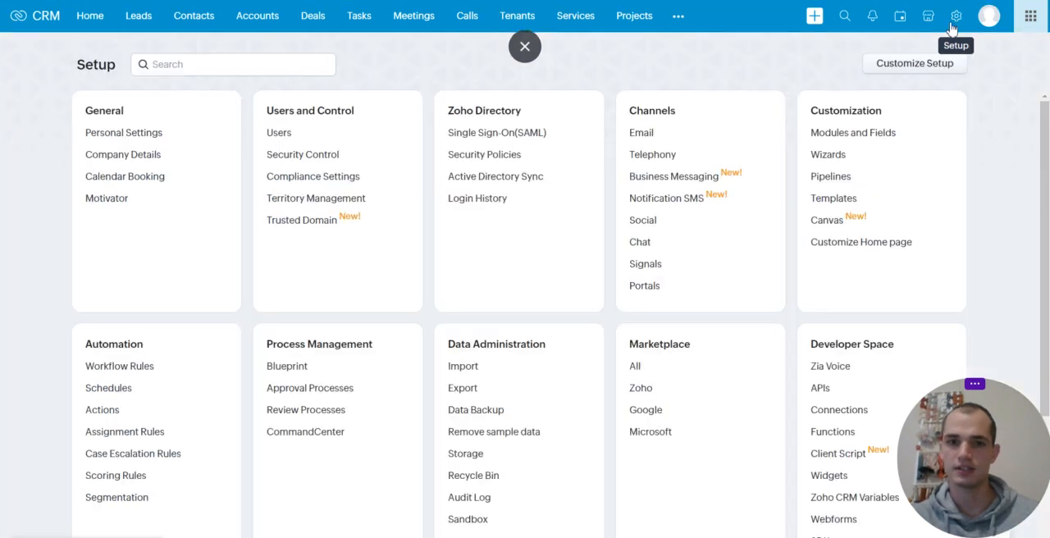
click(876, 137)
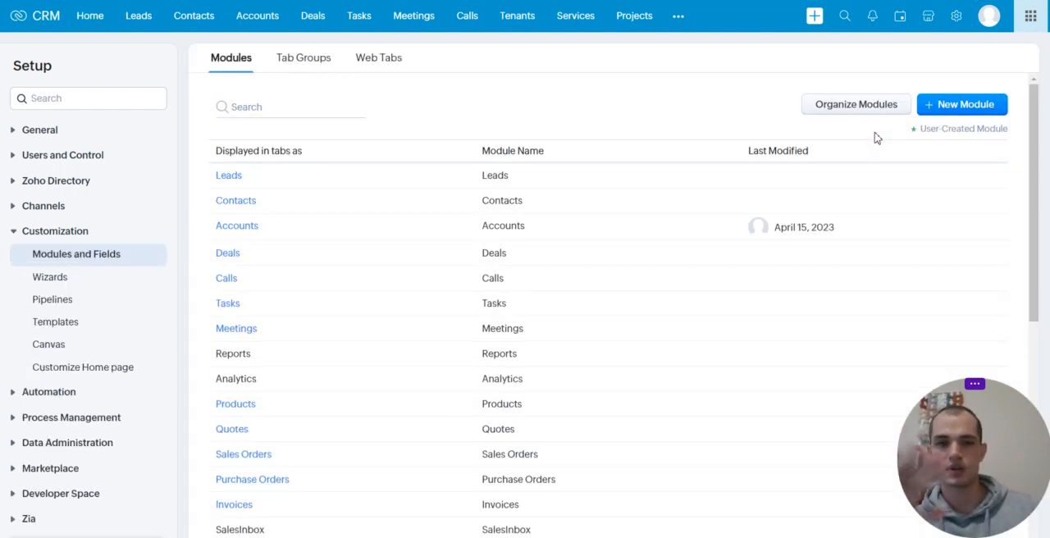
scroll(435, 333, down, 5)
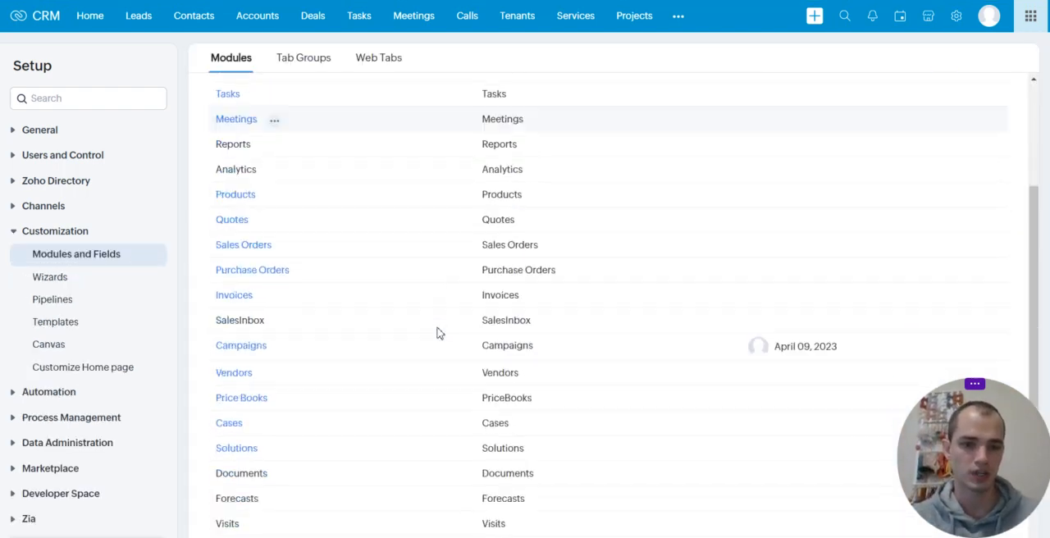
scroll(436, 334, down, 1)
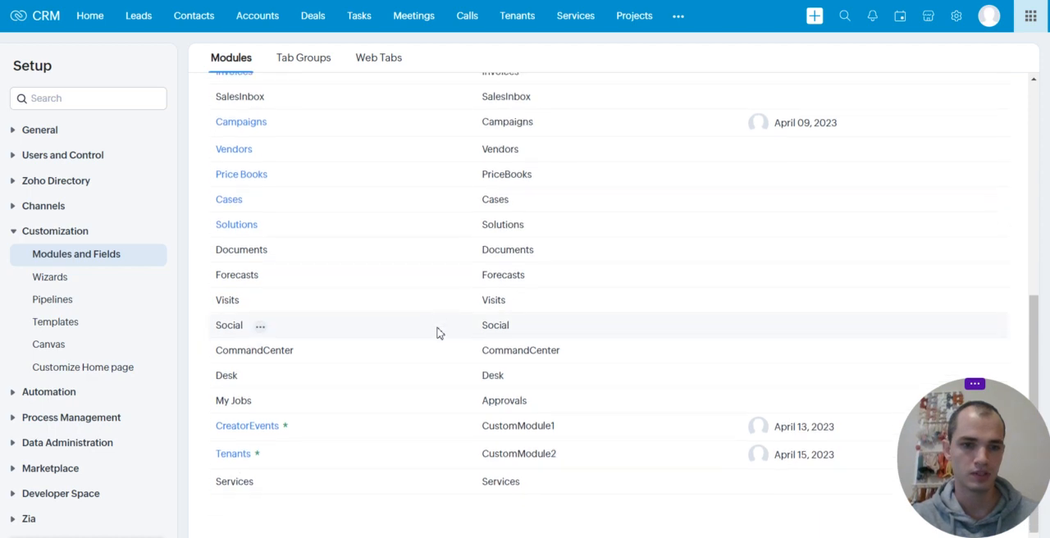
click(234, 458)
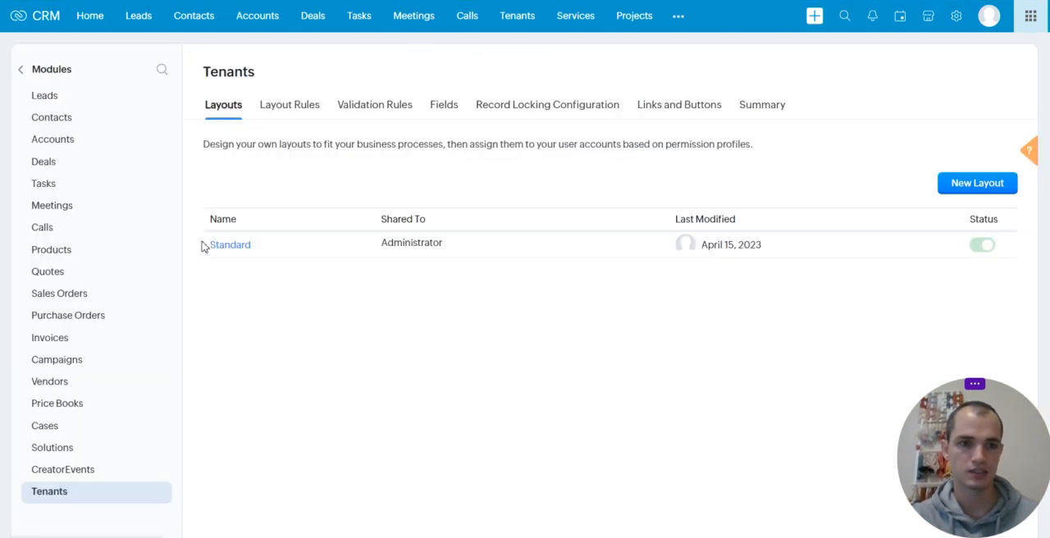
click(226, 250)
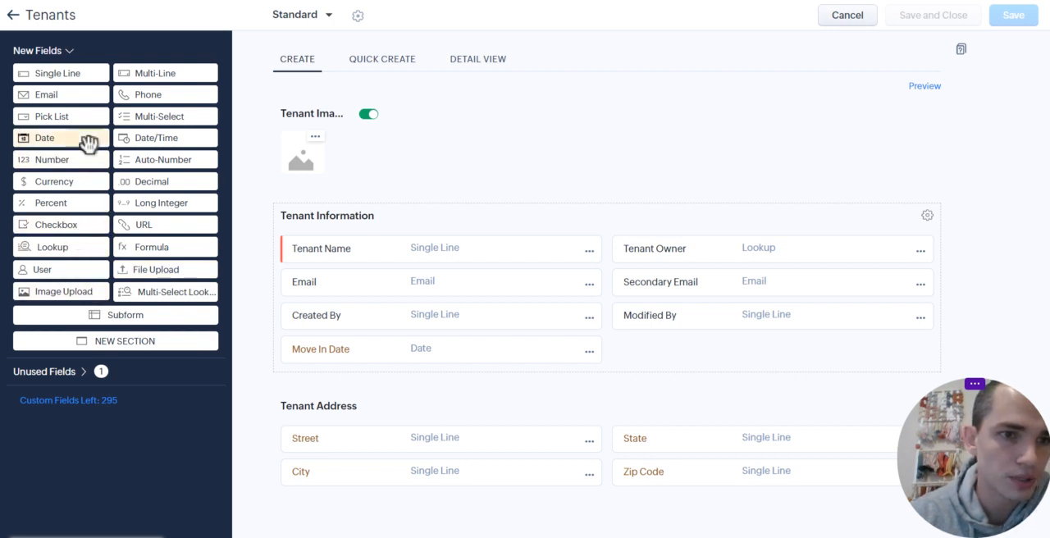
Add a pick list field labelled Status to the Tenant Information section, directly above Modified By
drag(78, 122, 668, 333)
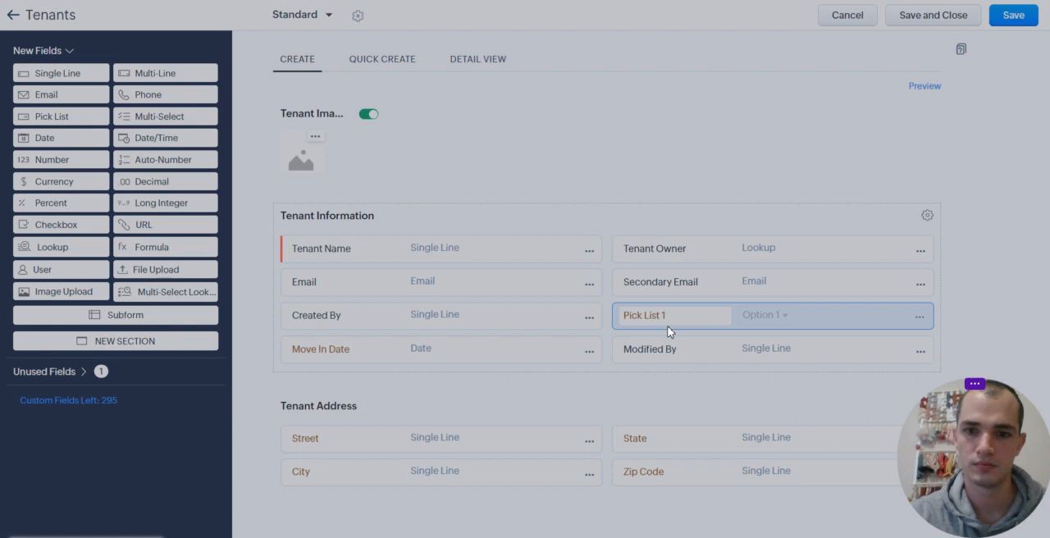
text(Satu)
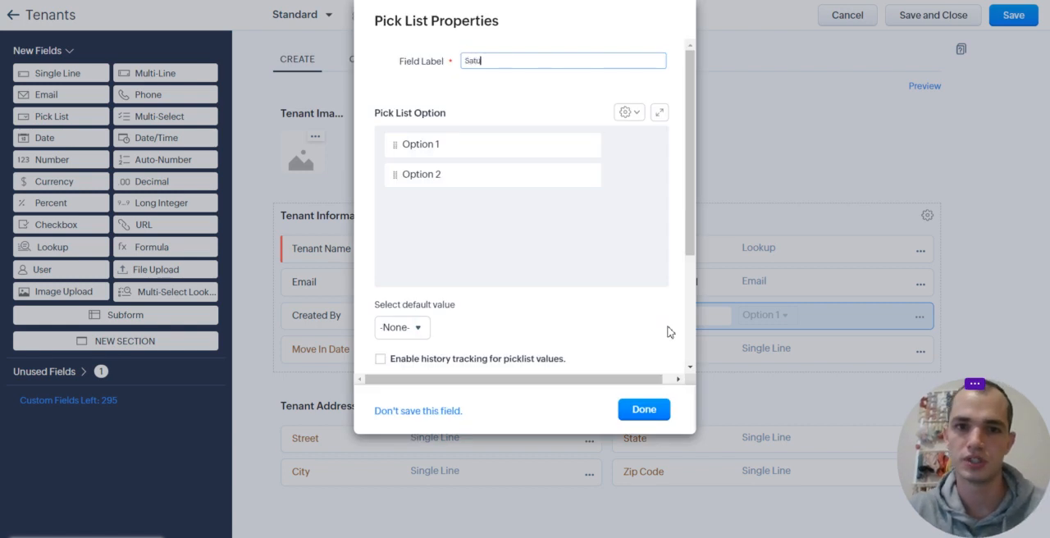
key(BackSpace)
text(tatus)
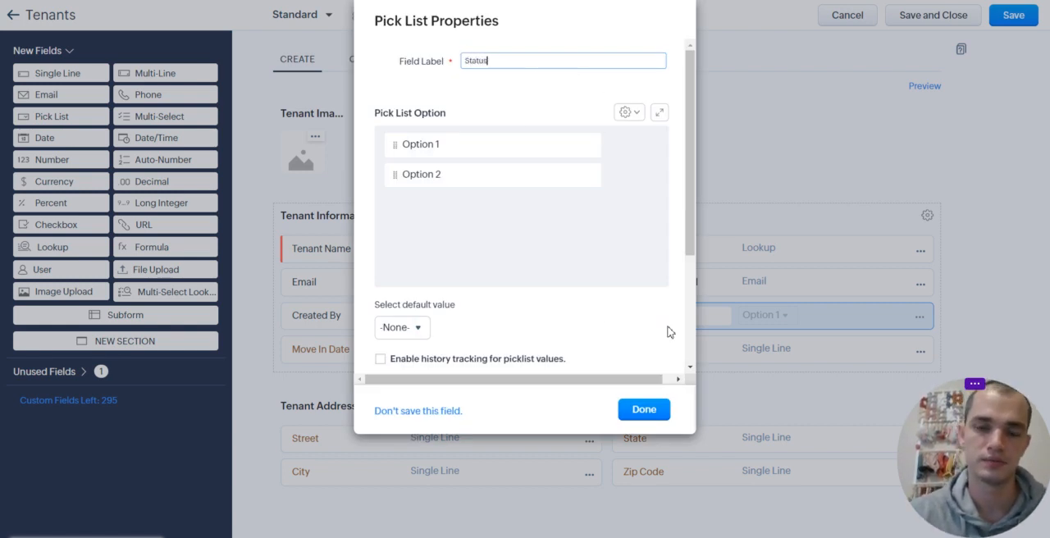
Give the Status pick list the options Current Tenant, Previous Tenant and Candidates
click(434, 148)
drag(449, 152, 370, 149)
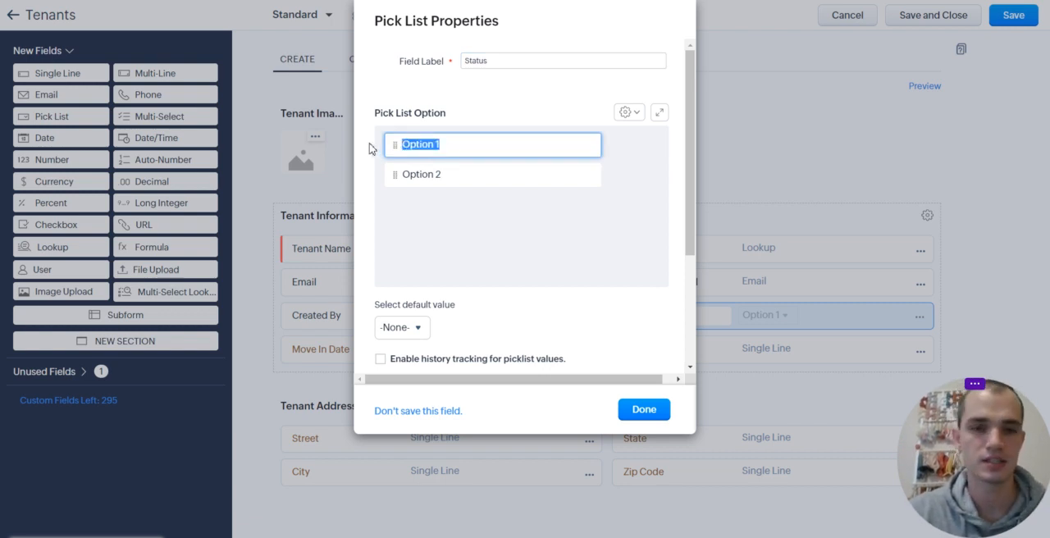
text(Current Tenant)
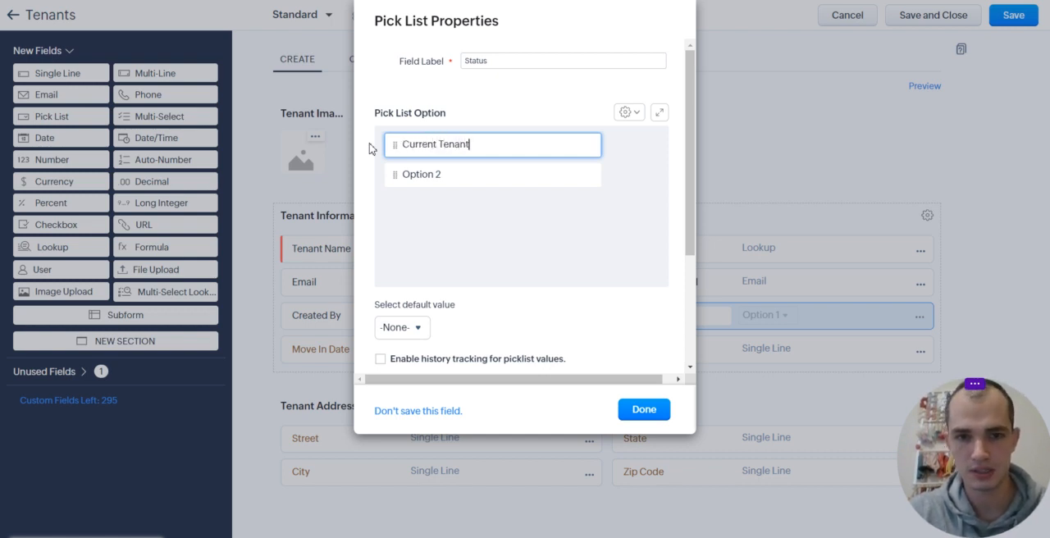
drag(458, 174, 361, 178)
text(Previous Tenant)
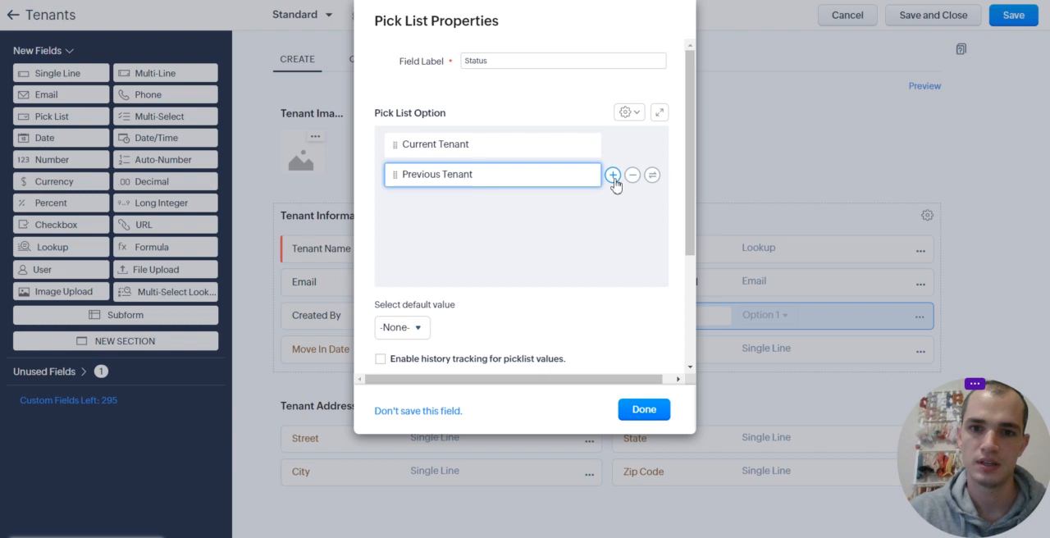
click(613, 175)
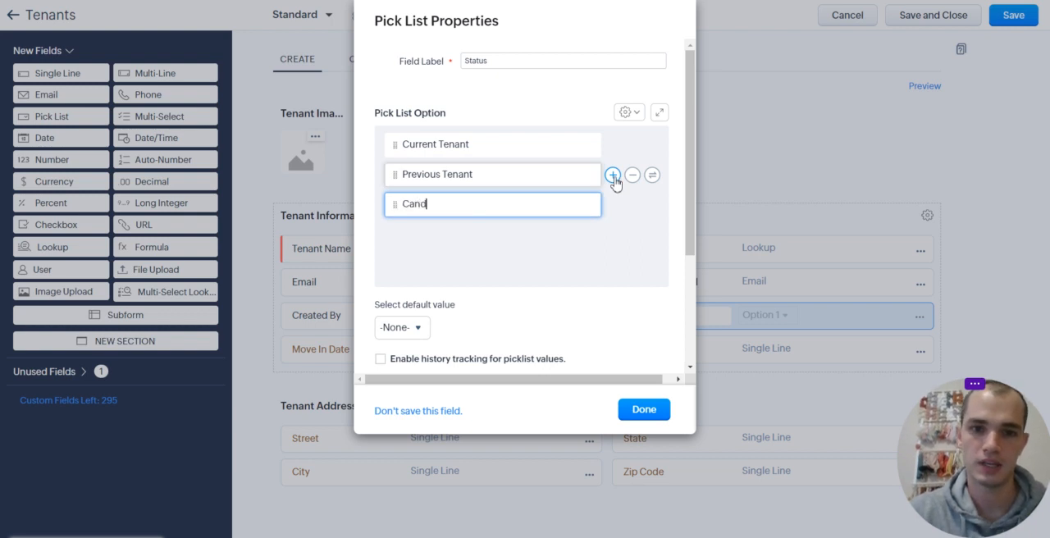
click(618, 311)
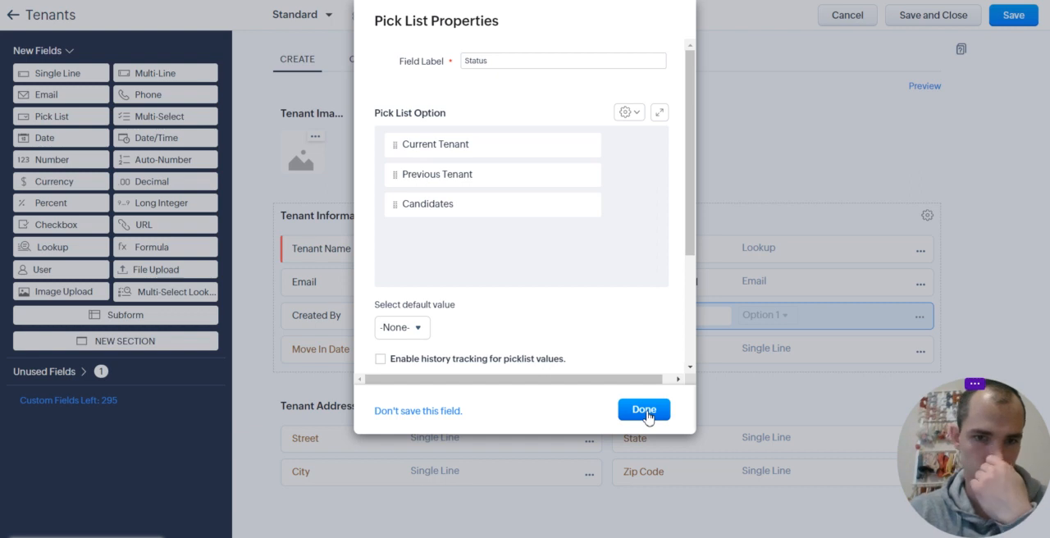
Make Candidates the default Status with history tracking enabled under the default columns, and save the layout
click(418, 337)
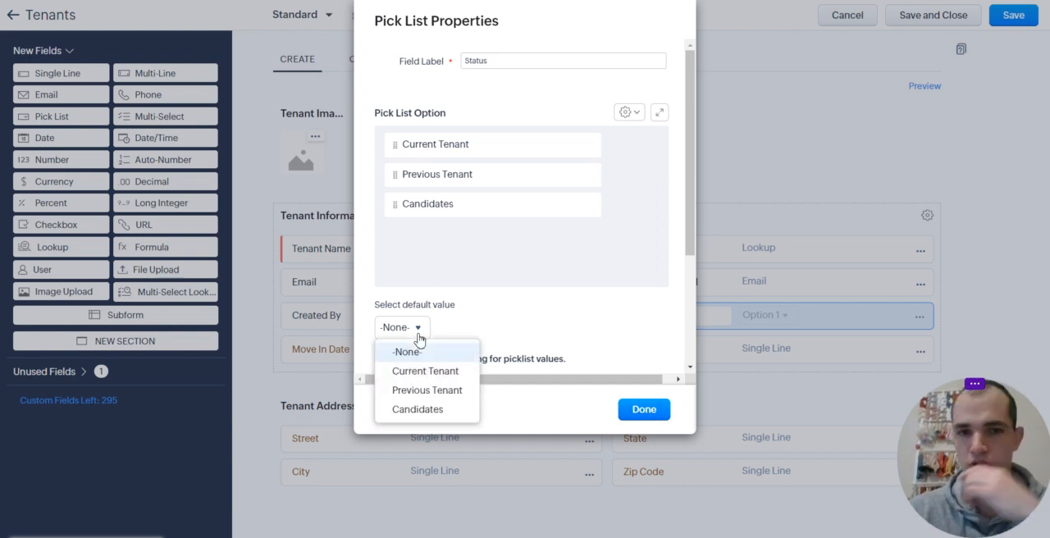
click(466, 408)
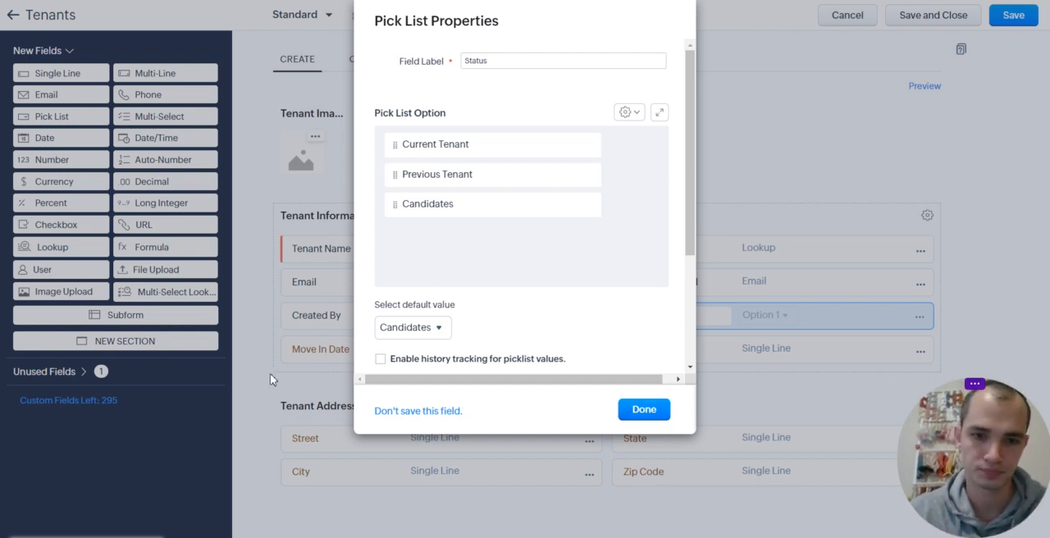
click(380, 360)
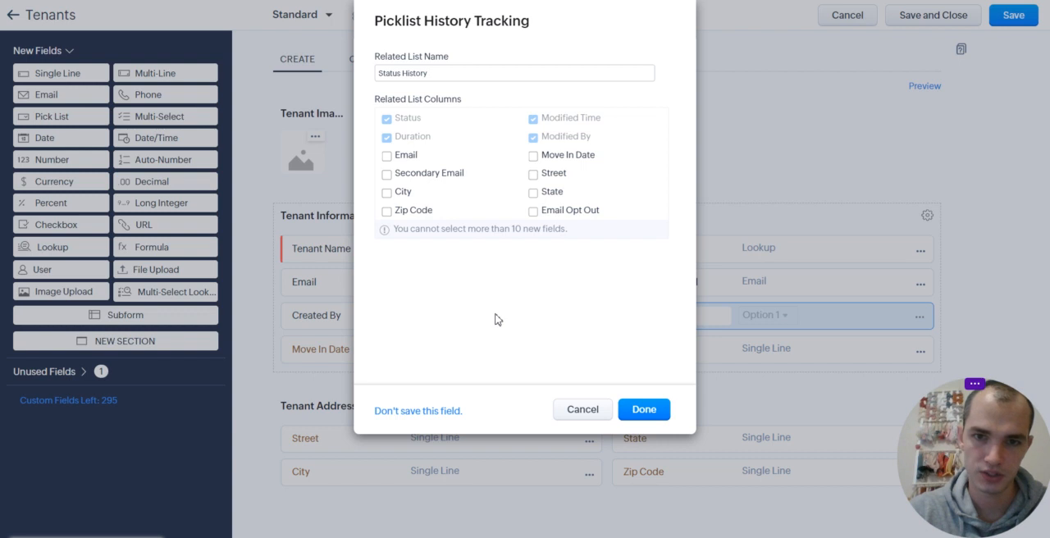
click(646, 410)
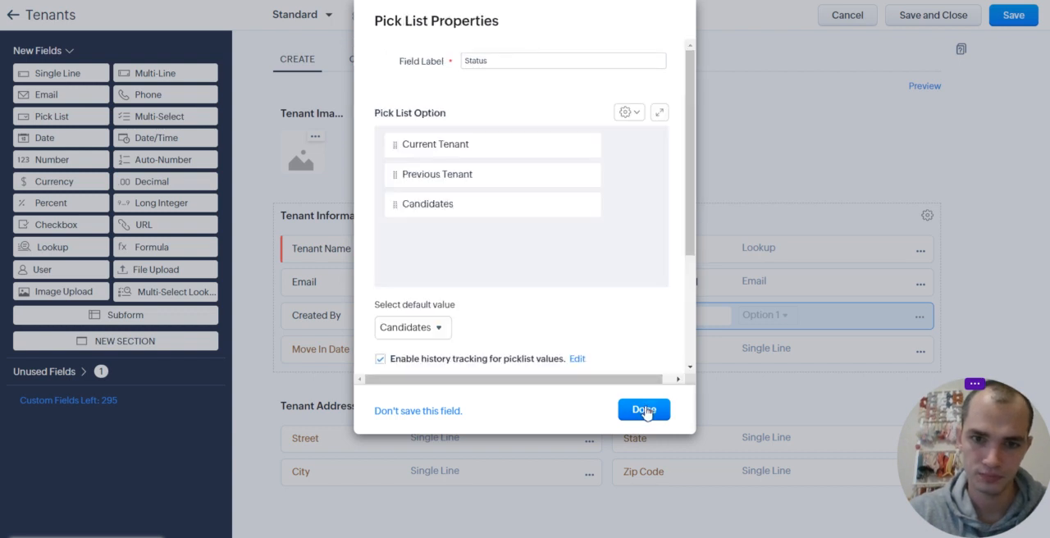
click(648, 414)
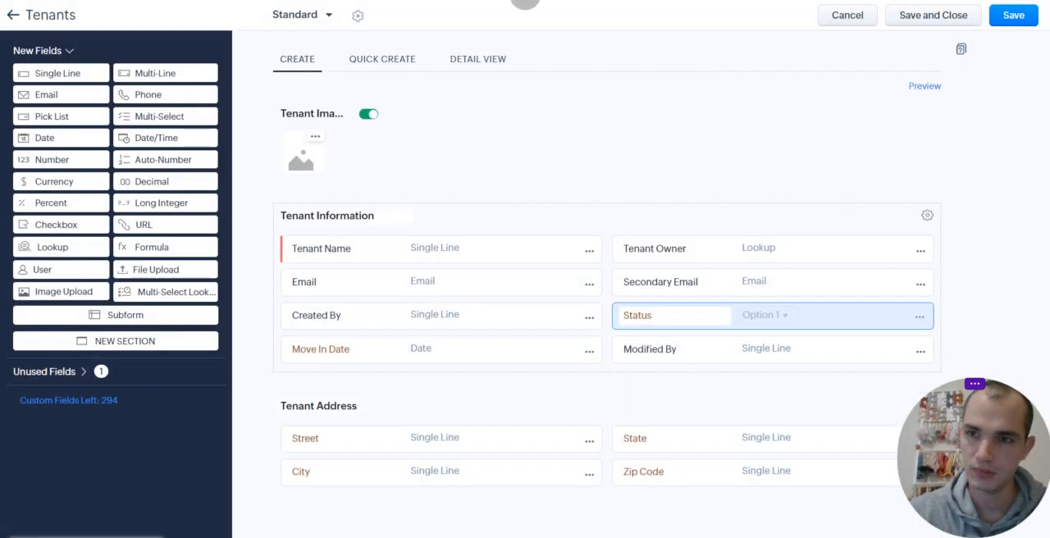
click(1021, 25)
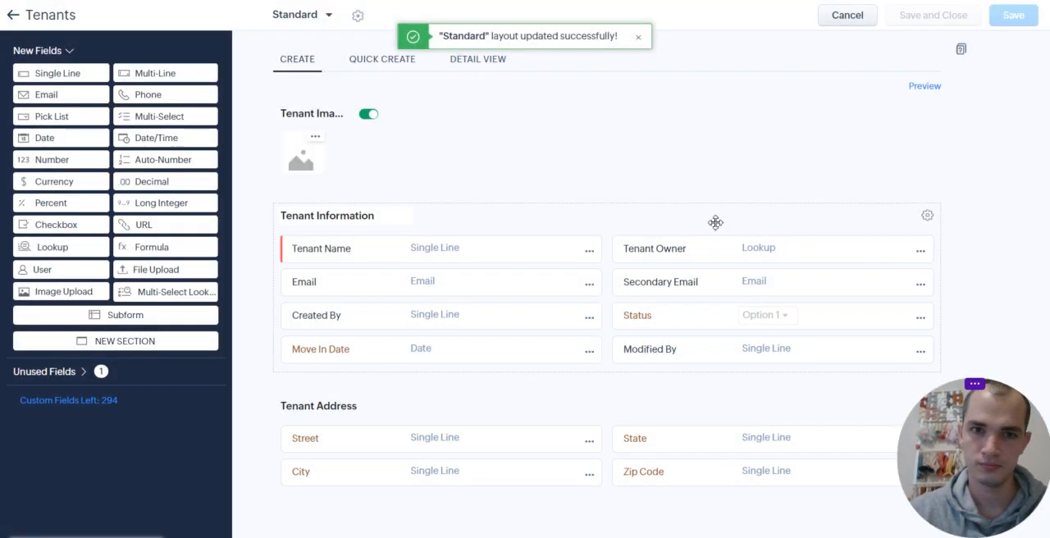
Leave the layout editor and start creating a Kanban view for the Tenants module
click(14, 19)
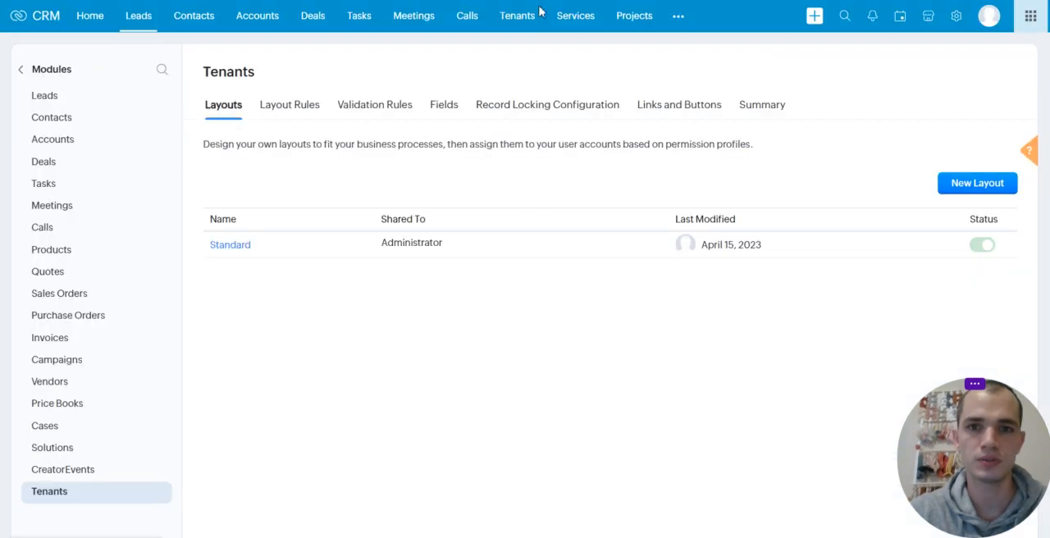
click(525, 18)
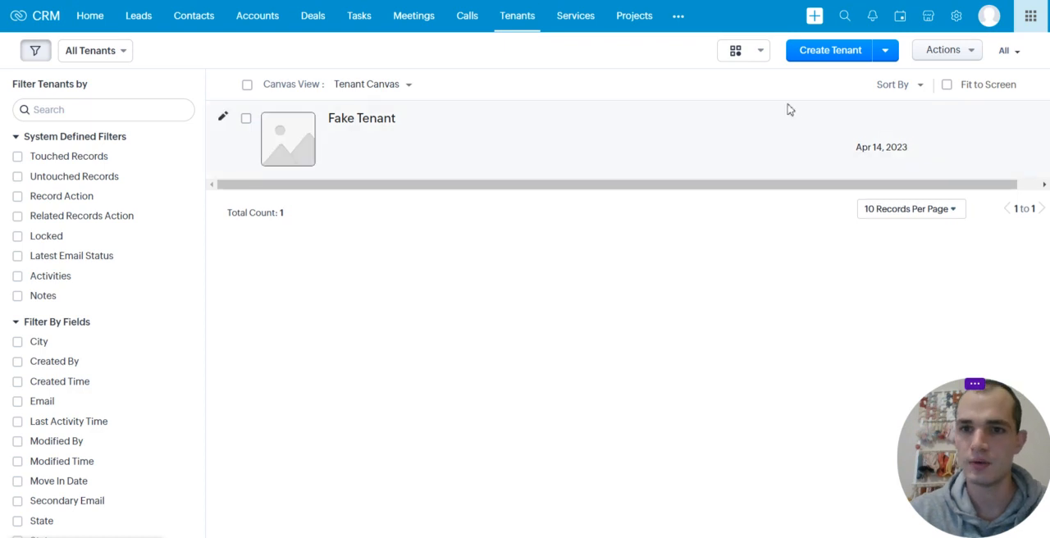
click(761, 57)
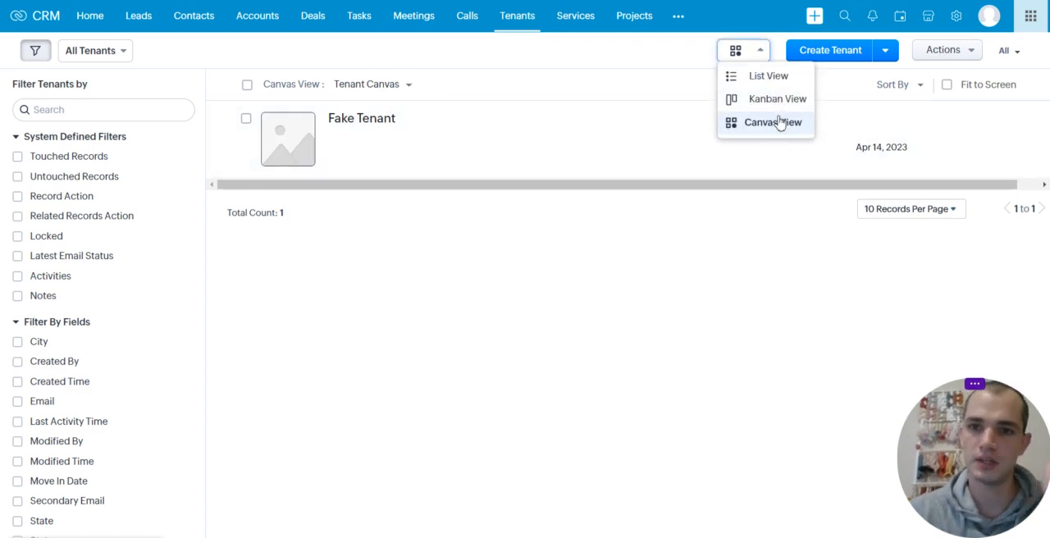
click(779, 99)
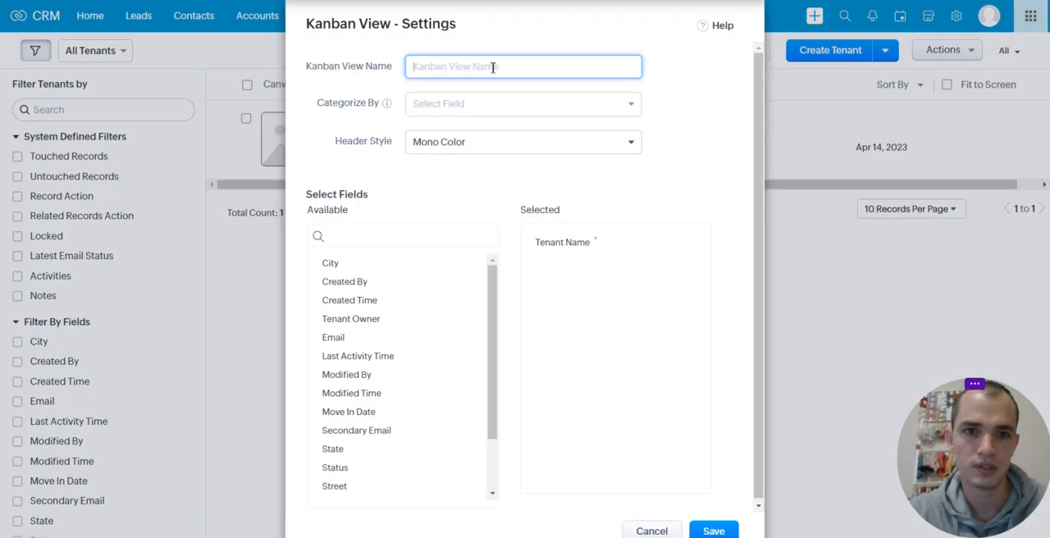
Name the view Tenant Kanban View, categorize it by Status with the Multi Color header style, and save it
text(Tenant Kanban View)
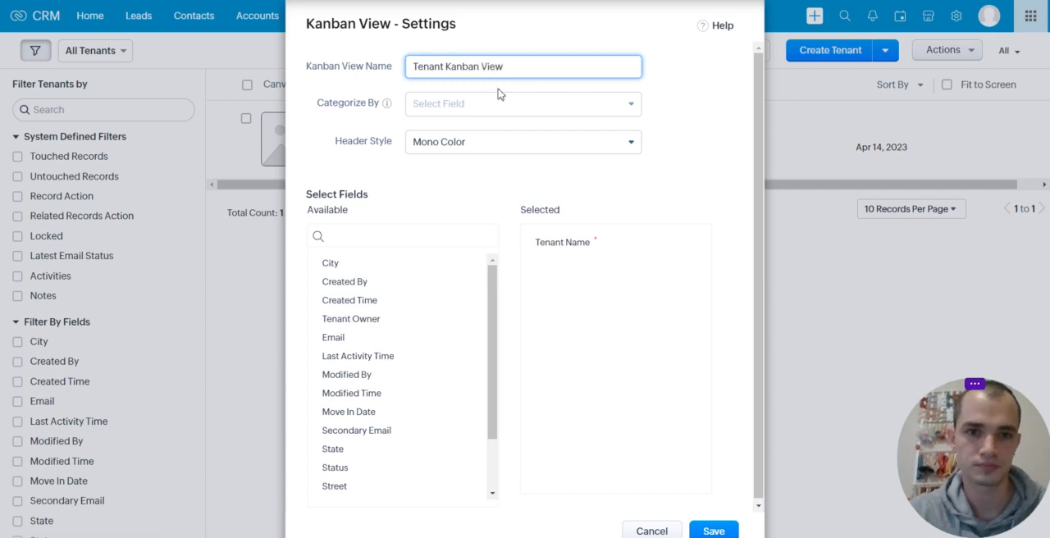
click(500, 103)
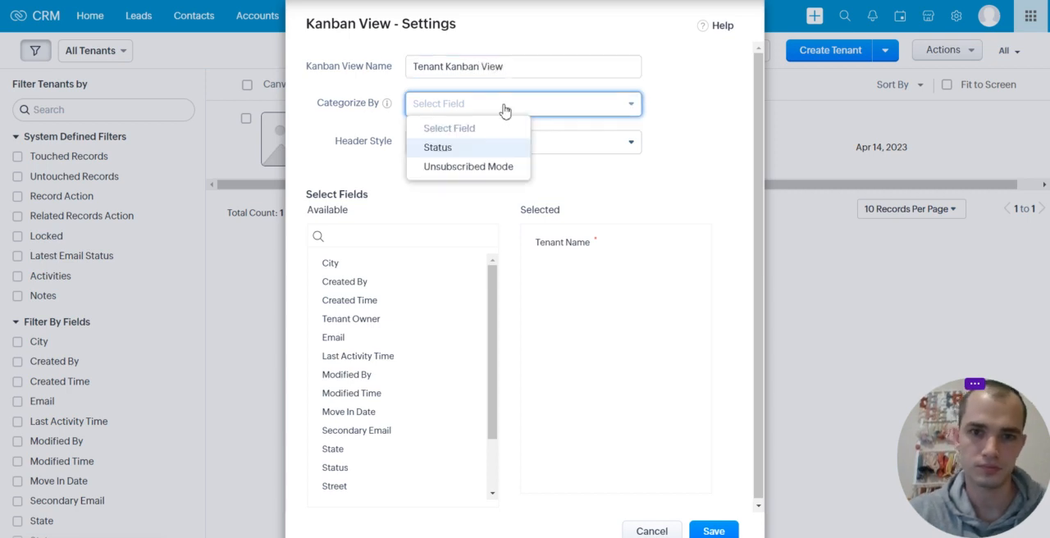
click(491, 151)
click(525, 151)
click(464, 186)
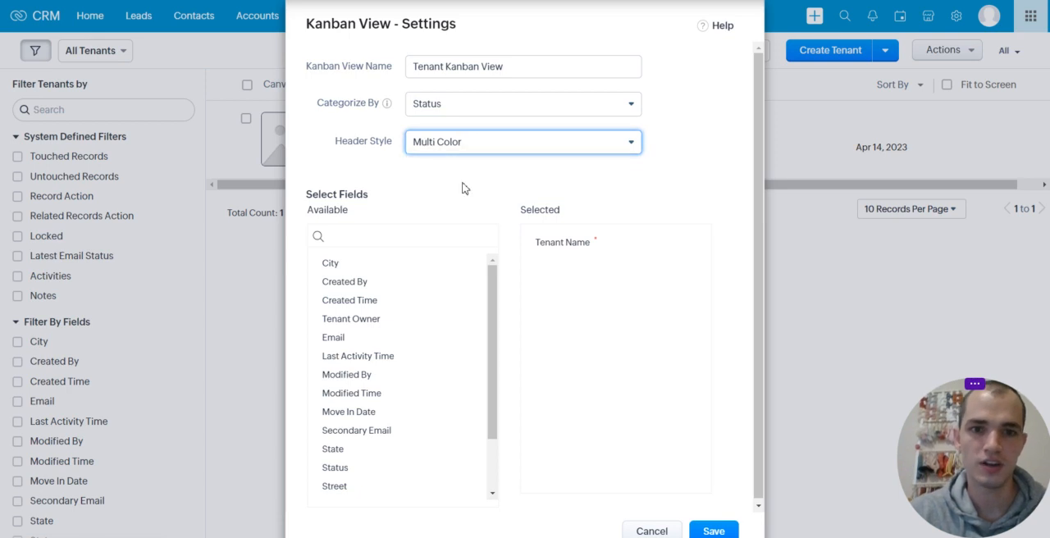
click(711, 531)
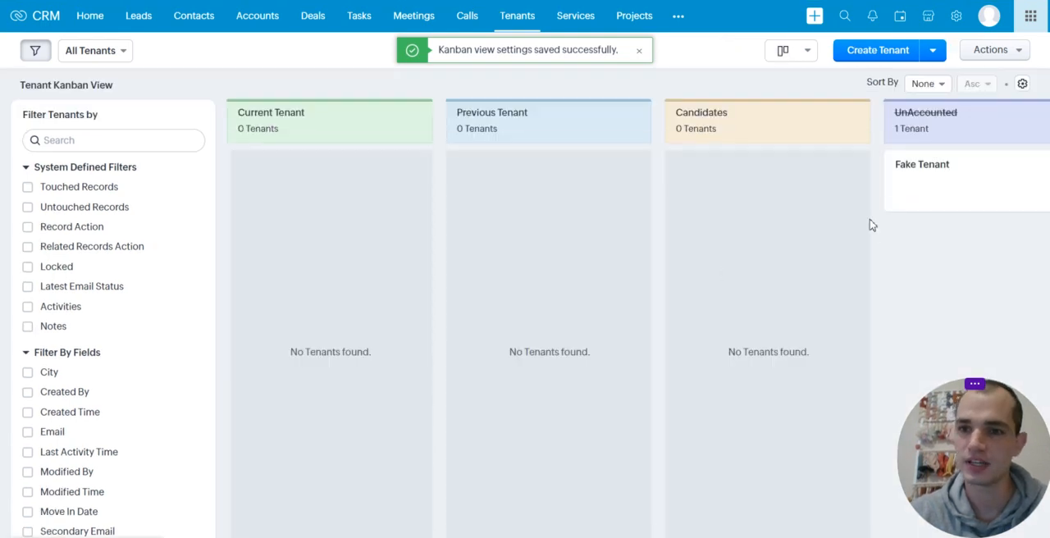
Open the Fake Tenant record from the UnAccounted column and set its Status to Candidates
drag(963, 184, 969, 190)
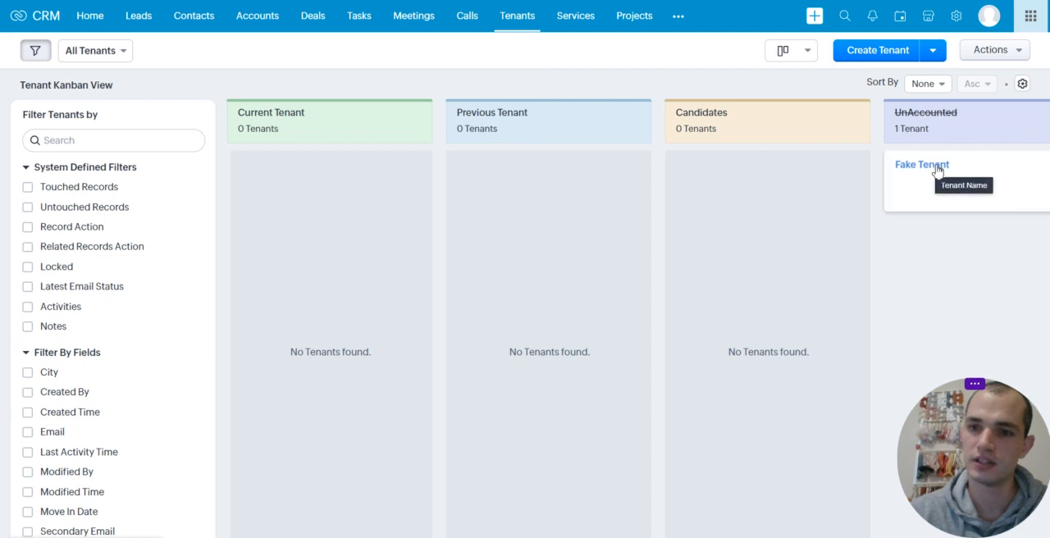
click(938, 166)
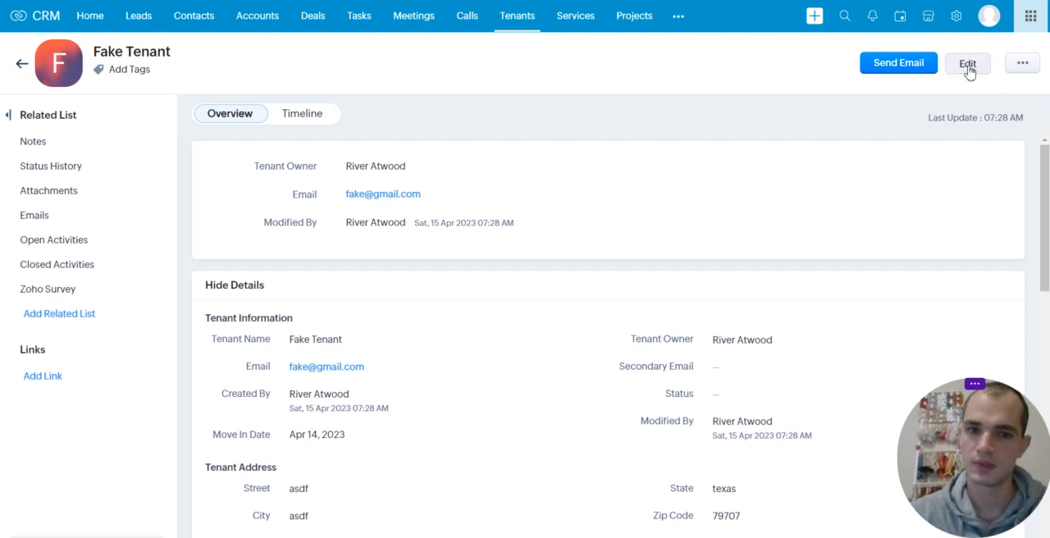
scroll(900, 244, down, 3)
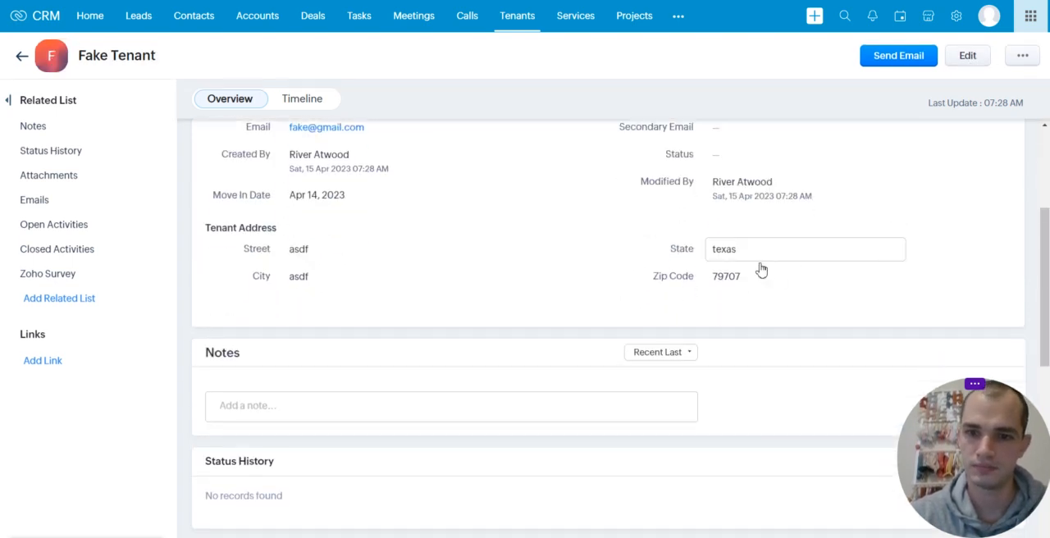
scroll(550, 248, up, 1)
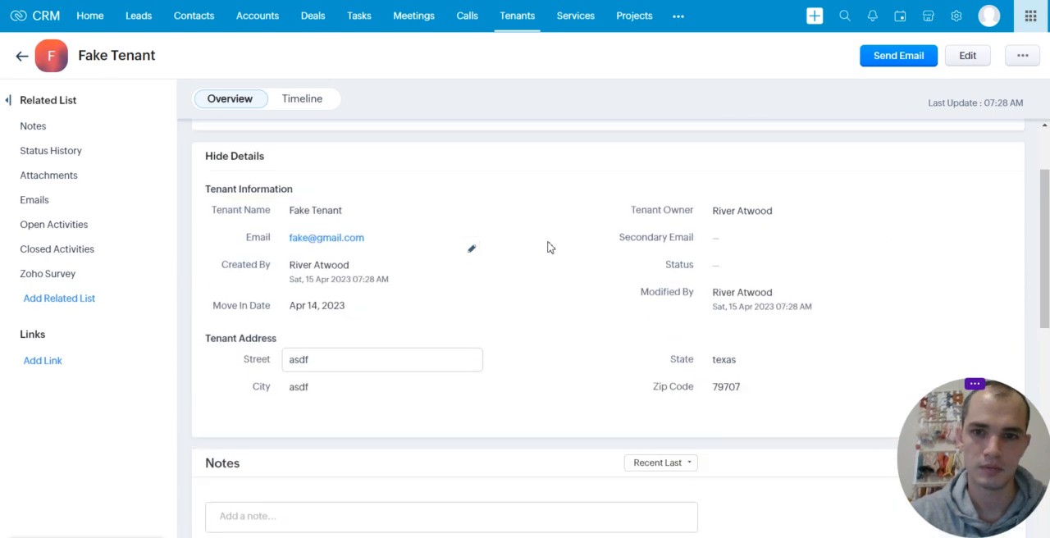
click(723, 267)
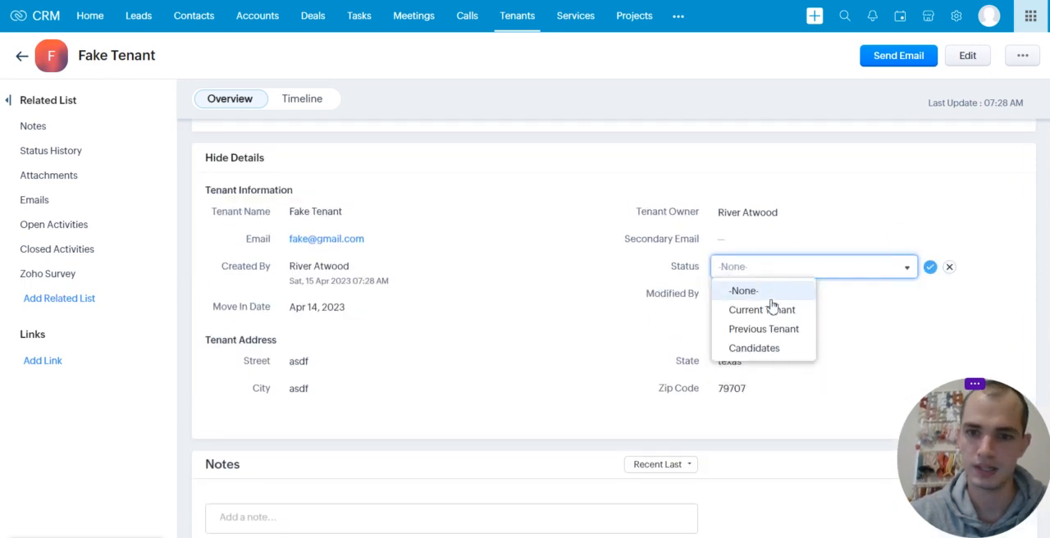
click(770, 351)
click(923, 268)
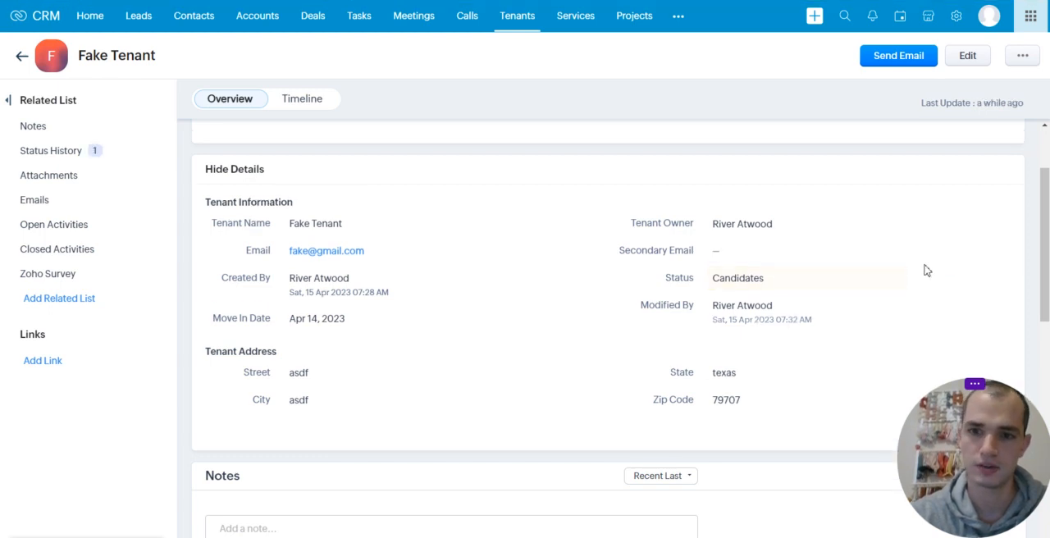
Return to the Tenants Kanban view and hide its filter pane
click(515, 16)
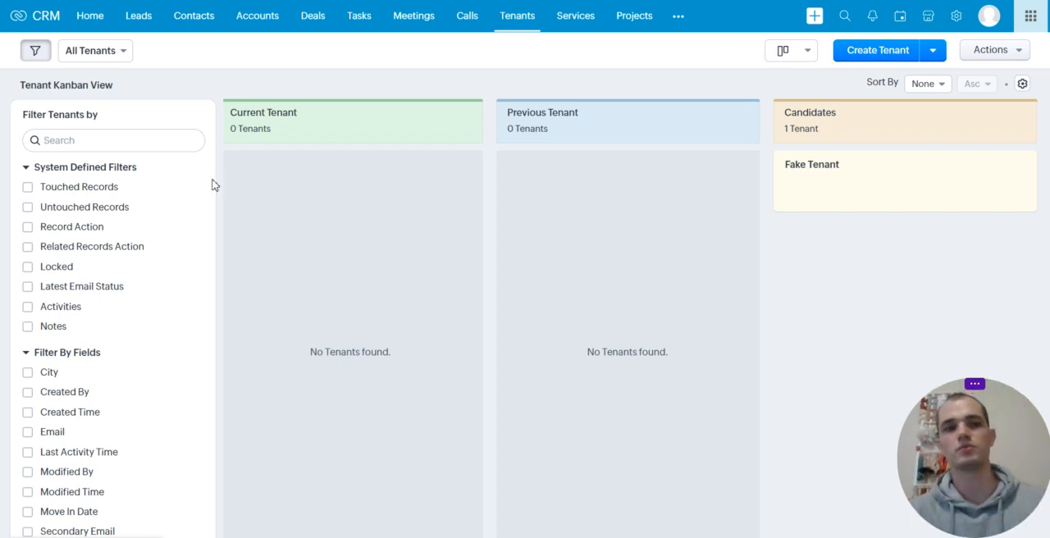
click(35, 51)
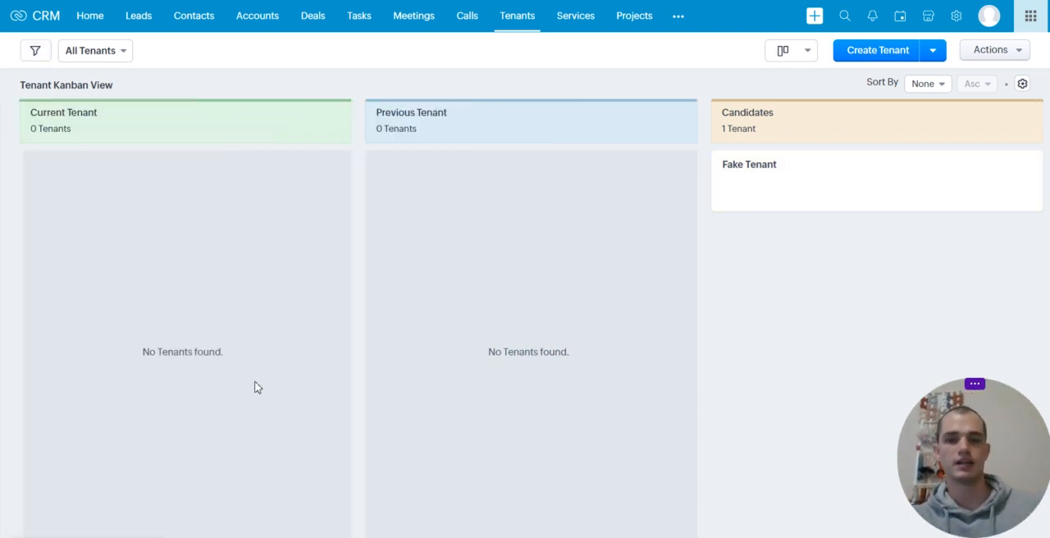